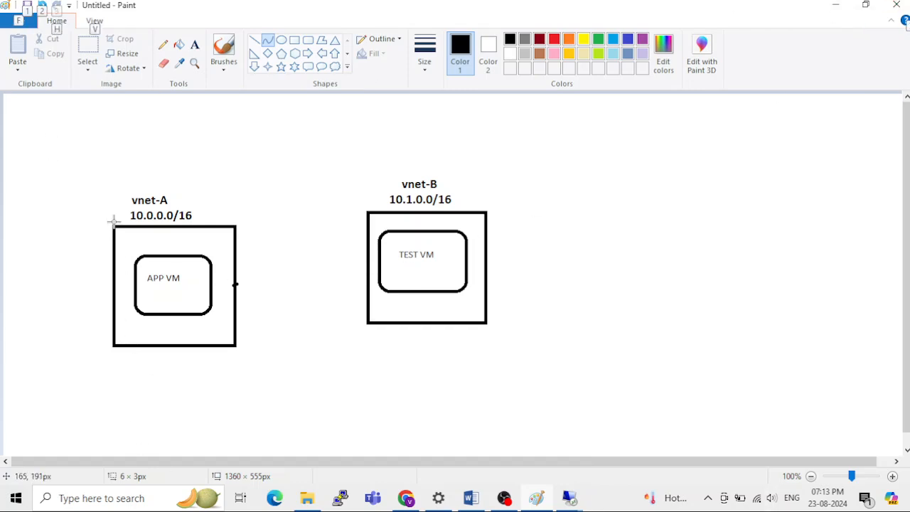
pyautogui.press('alt')
pyautogui.press('alt')
pyautogui.press('alt')
pyautogui.press('alt')
pyautogui.press('alt')
pyautogui.press('alt')
pyautogui.press('alt')
pyautogui.press('alt')
pyautogui.press('alt')
pyautogui.press('alt')
pyautogui.press('alt')
pyautogui.press('alt')
pyautogui.press('alt')
pyautogui.press('alt')
pyautogui.press('alt')
pyautogui.press('alt')
pyautogui.press('alt')
pyautogui.press('alt')
pyautogui.press('alt')
pyautogui.press('alt')
pyautogui.press('alt')
pyautogui.press('alt')
pyautogui.press('alt')
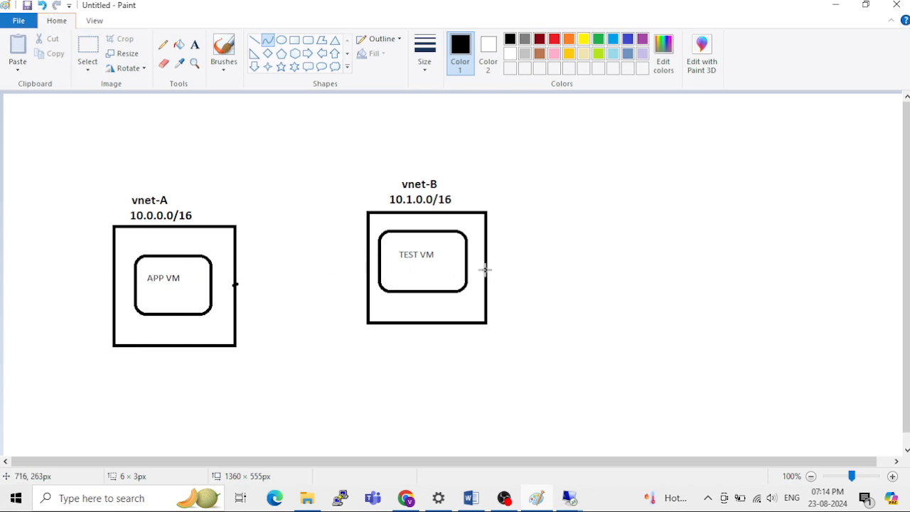
pyautogui.press('alt')
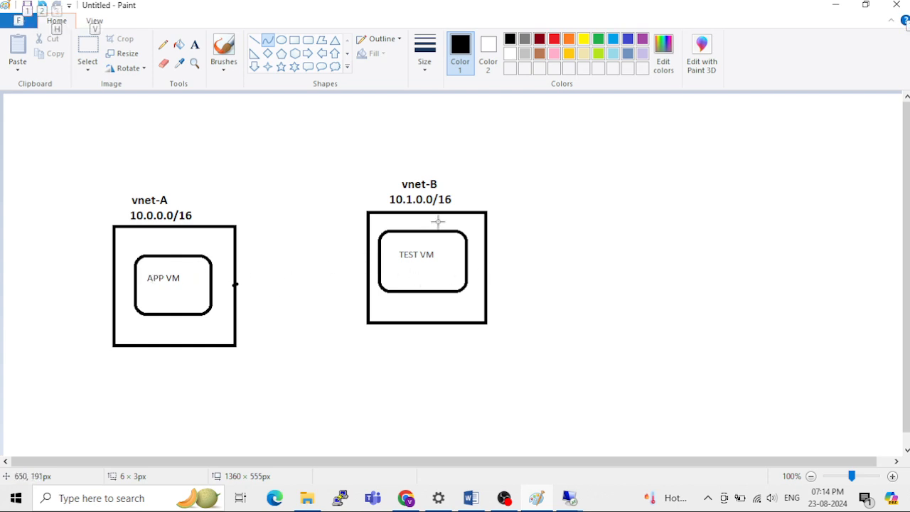
pyautogui.press('alt')
pyautogui.press('alt')
pyautogui.press('alt')
pyautogui.press('alt')
pyautogui.press('alt')
pyautogui.press('alt')
pyautogui.press('alt')
pyautogui.press('alt')
pyautogui.press('alt')
pyautogui.press('alt')
pyautogui.press('alt')
pyautogui.press('alt')
pyautogui.press('alt')
pyautogui.press('alt')
pyautogui.press('alt')
pyautogui.press('alt')
pyautogui.press('alt')
pyautogui.press('alt')
pyautogui.press('alt')
pyautogui.press('alt')
pyautogui.press('alt')
pyautogui.press('alt')
pyautogui.press('alt')
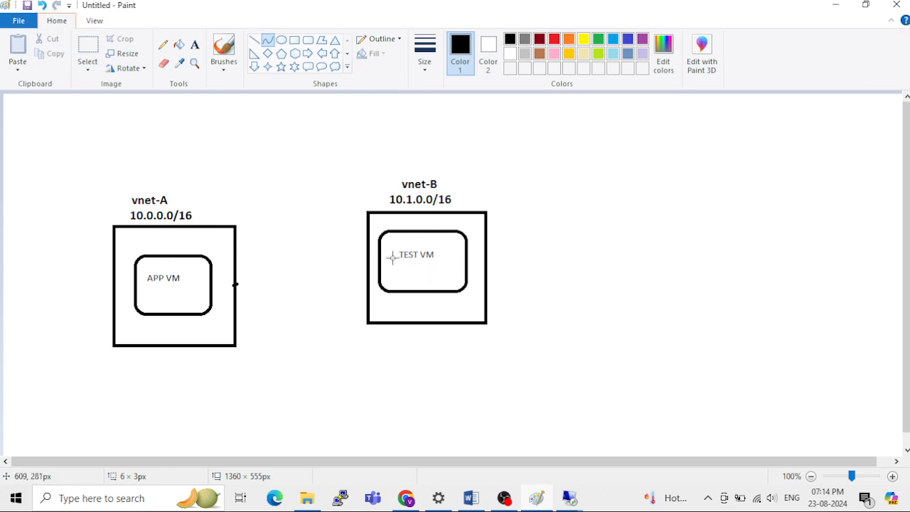
pyautogui.press('alt')
pyautogui.press('alt')
pyautogui.press('alt')
pyautogui.press('alt')
pyautogui.press('alt')
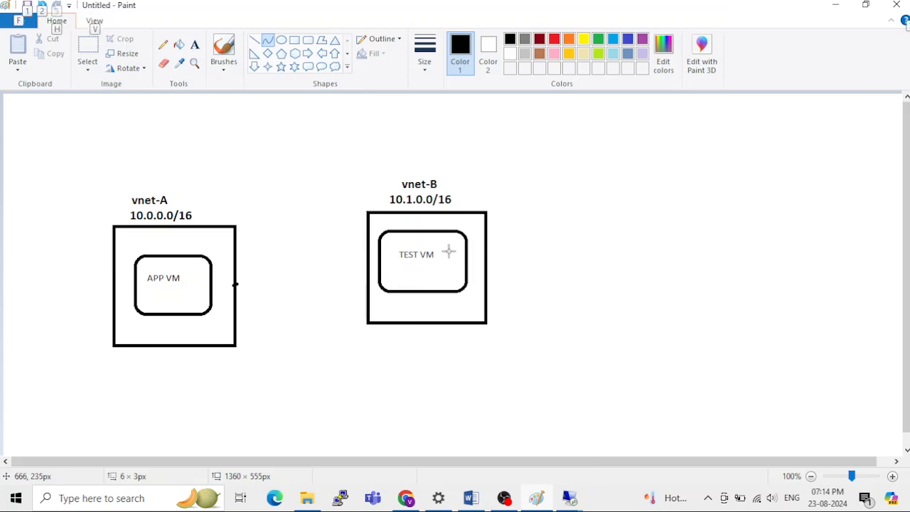
pyautogui.press('alt')
pyautogui.press('alt')
pyautogui.press('alt')
pyautogui.press('alt')
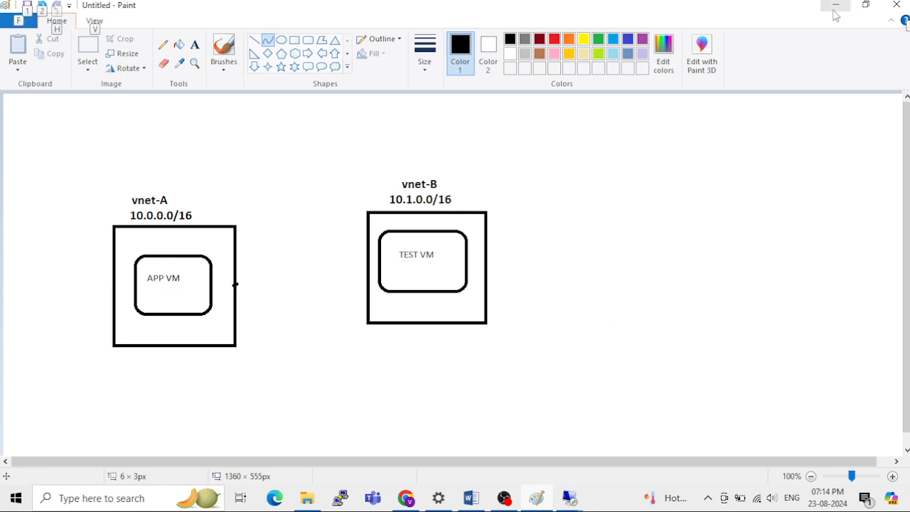
# Switch to the Azure portal and examine the address spaces of the virtual networks vnet-A and vnet-B
pyautogui.click(835, 13)
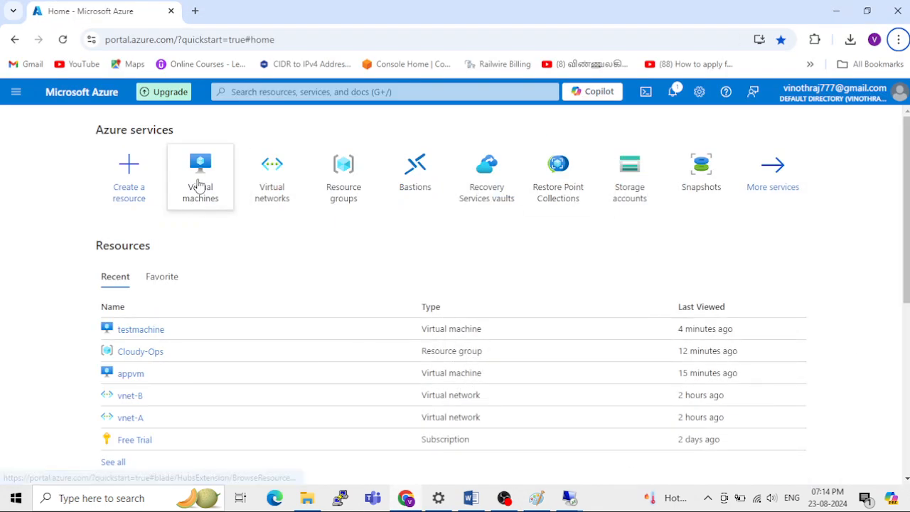
pyautogui.click(271, 188)
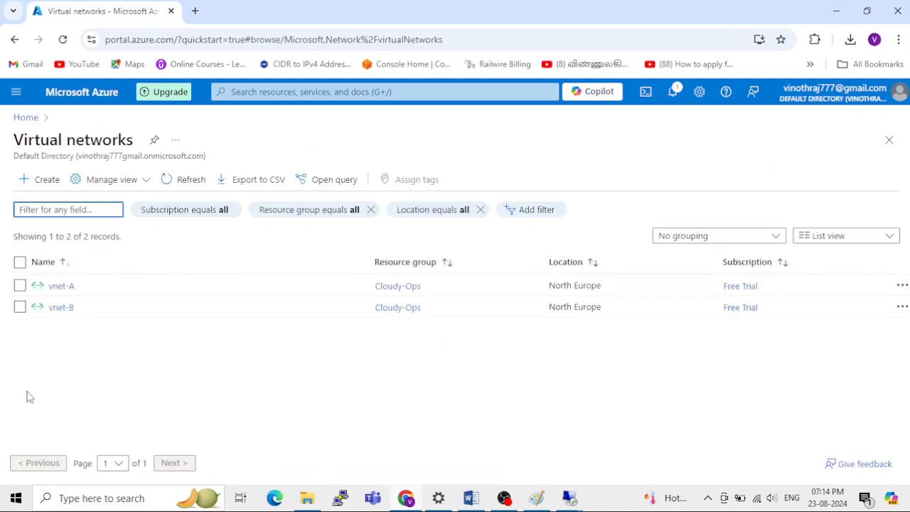
pyautogui.click(60, 287)
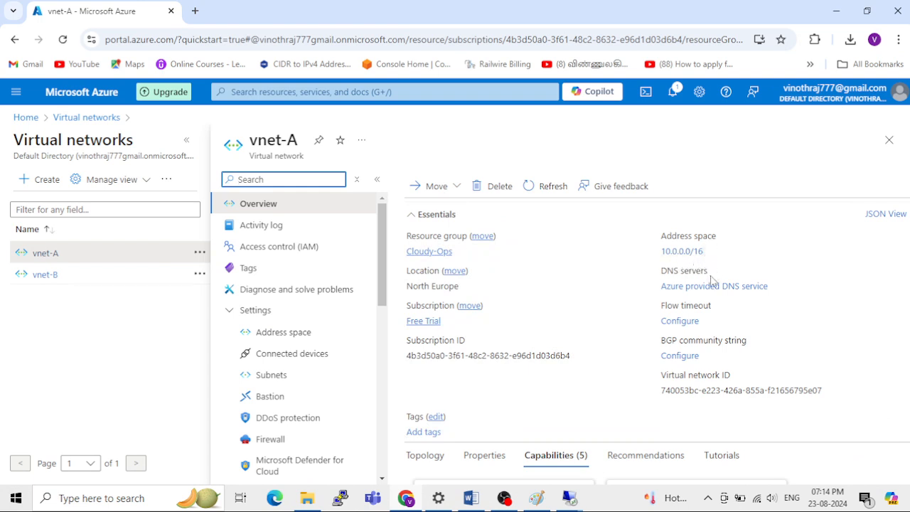
pyautogui.click(40, 278)
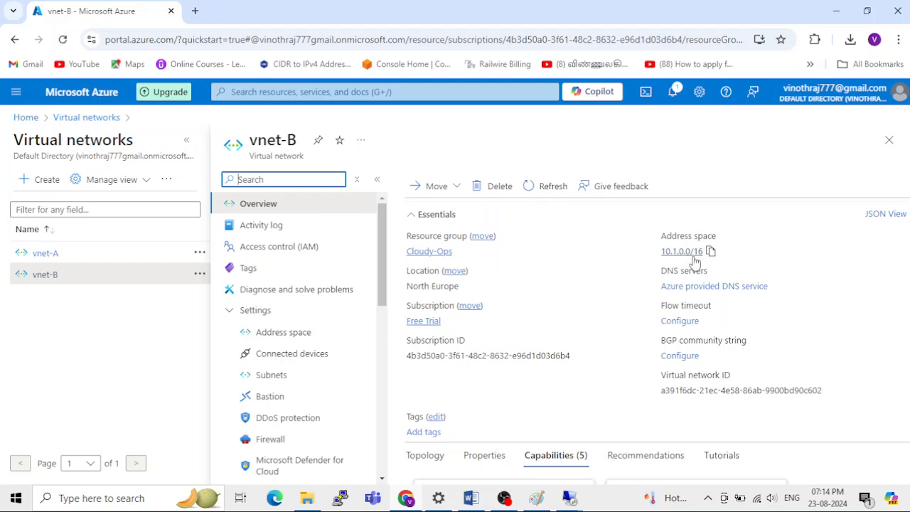
pyautogui.click(84, 118)
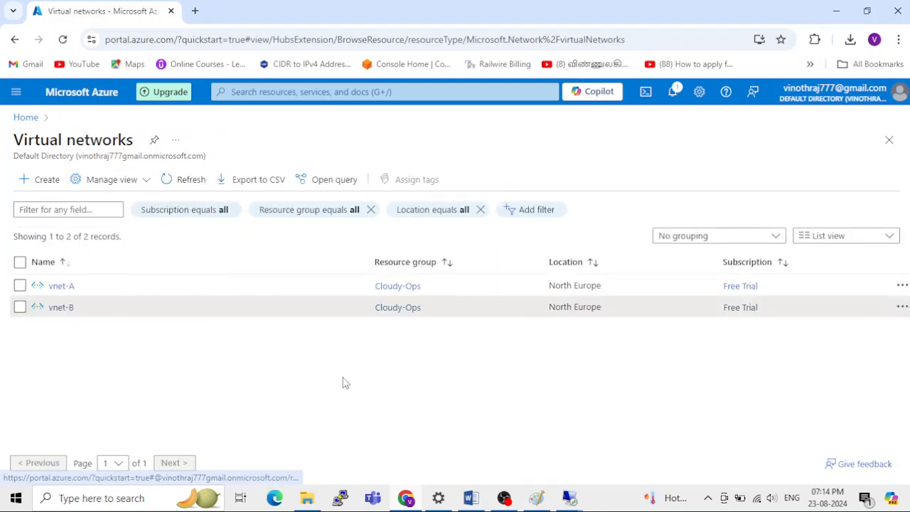
# Examine the overviews of the virtual machines appvm and testmachine, checking which virtual network and subnet each one uses
pyautogui.click(30, 117)
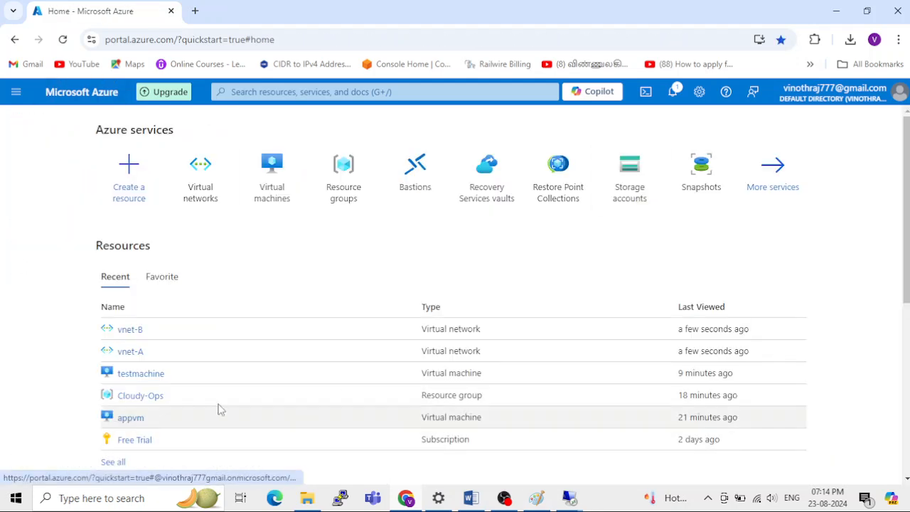
pyautogui.click(262, 204)
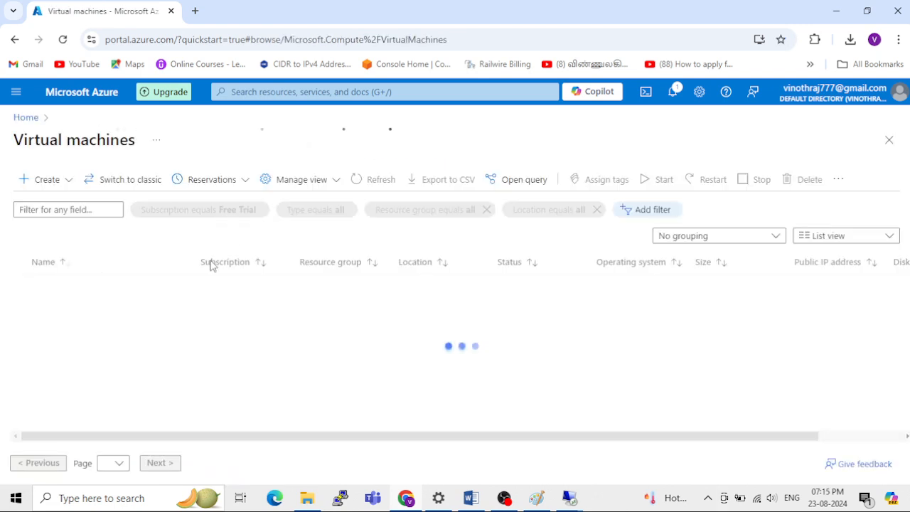
pyautogui.click(61, 286)
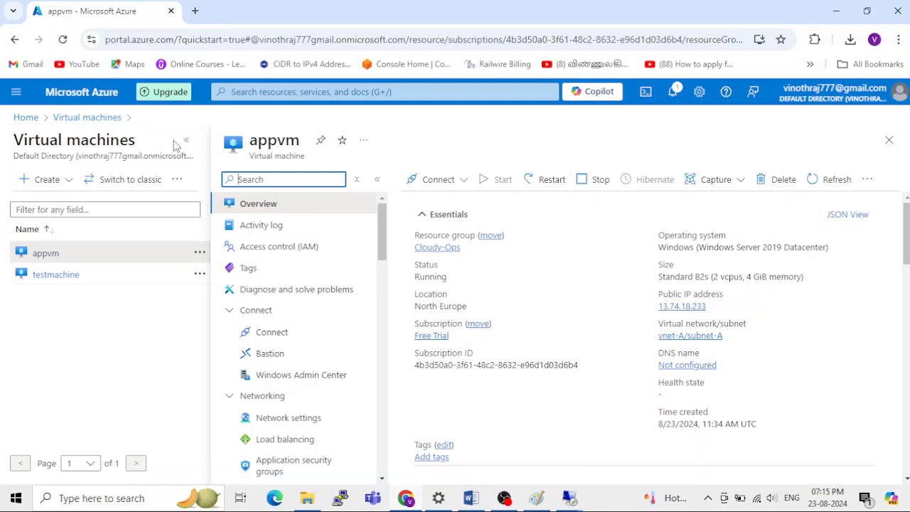
pyautogui.click(104, 121)
pyautogui.click(79, 310)
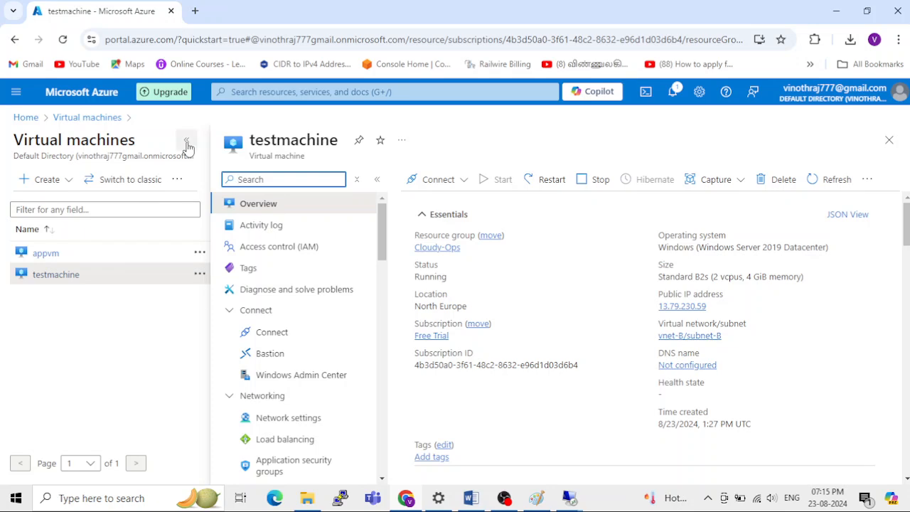
pyautogui.click(88, 117)
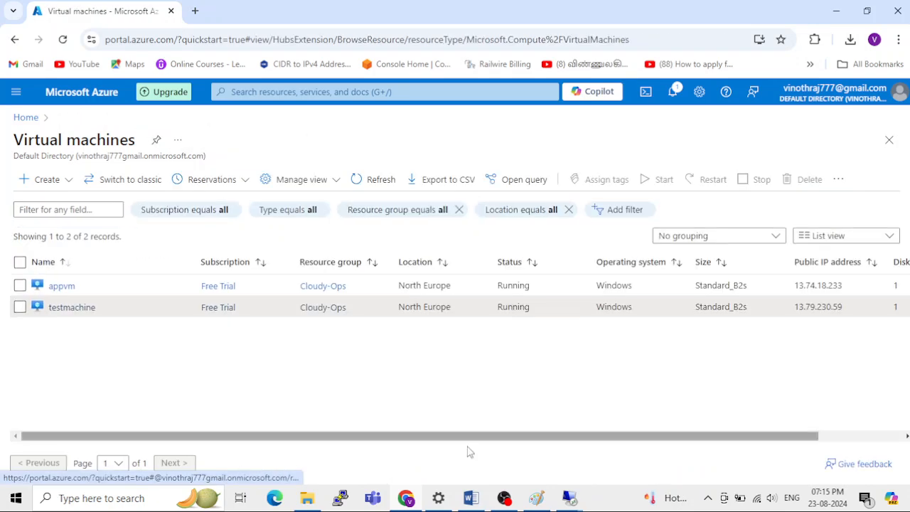
# Review the network diagram in Paint and return to the Azure portal to look over the virtual machines list's columns
pyautogui.click(544, 498)
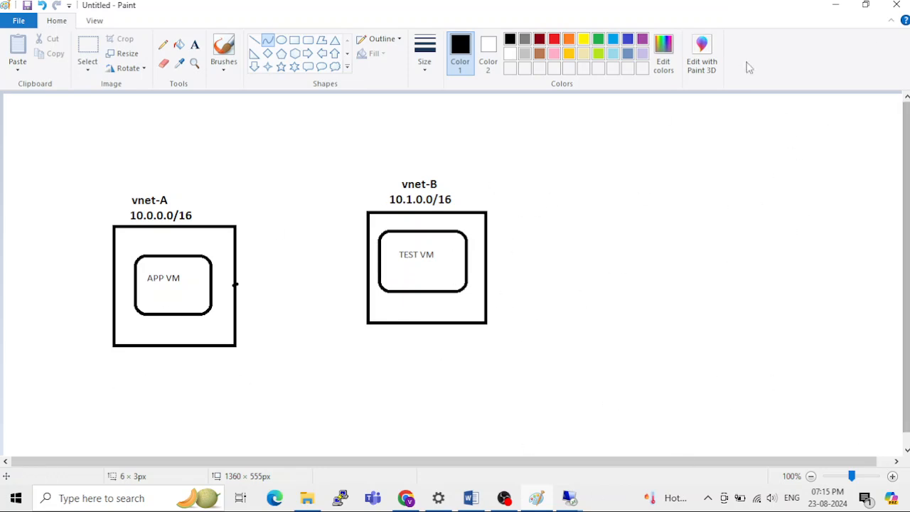
pyautogui.click(837, 7)
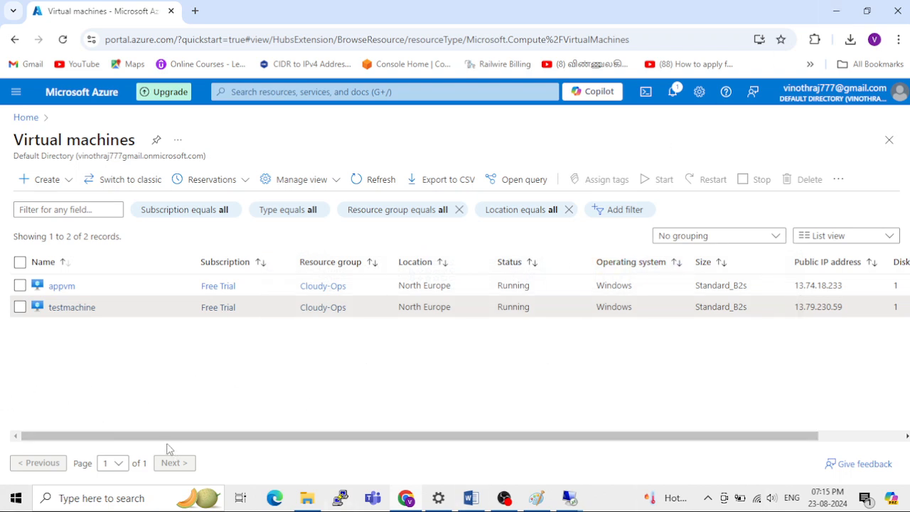
pyautogui.moveTo(207, 437); pyautogui.dragTo(433, 419)
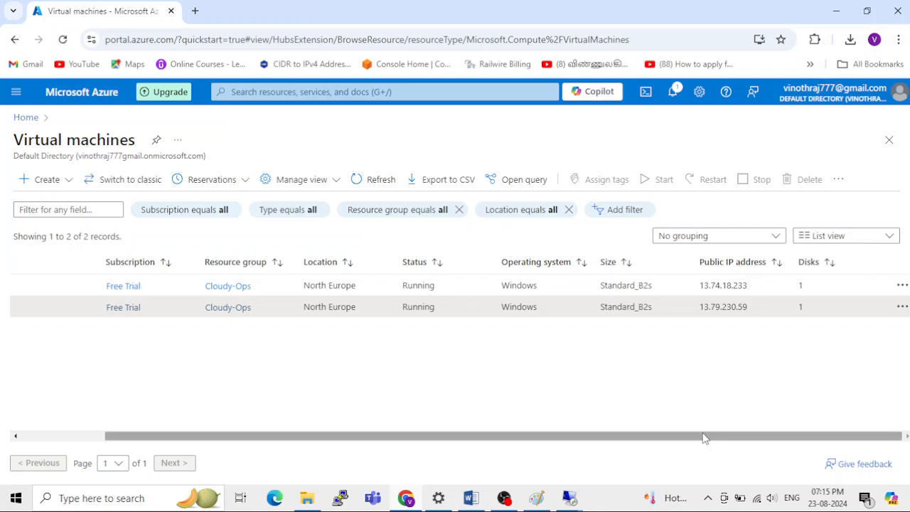
pyautogui.moveTo(704, 437); pyautogui.dragTo(361, 452)
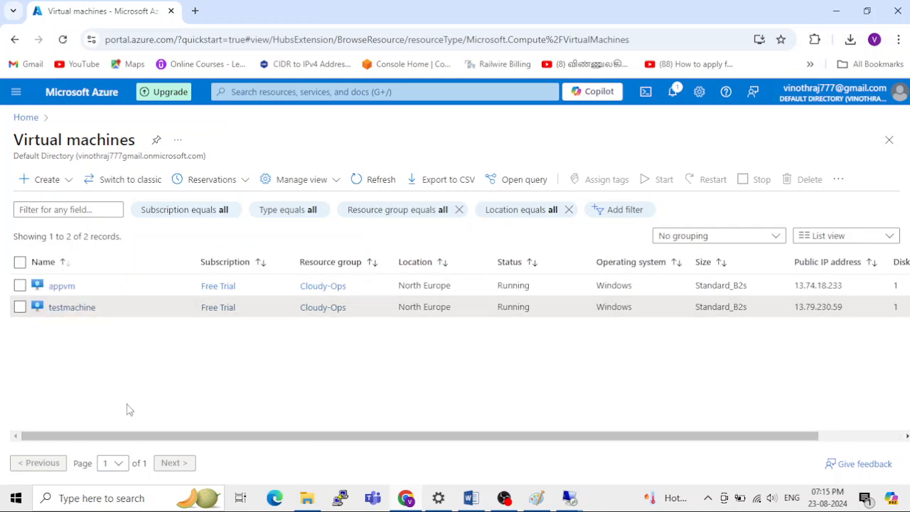
# Open the IP configurations of testmachine's network interface, testmachine430
pyautogui.click(83, 315)
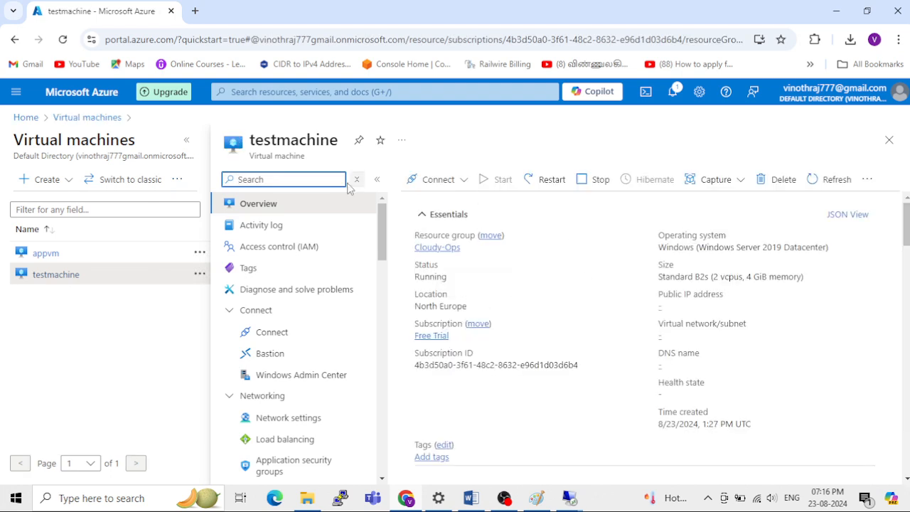
pyautogui.click(186, 142)
pyautogui.scroll(-3, 391, 349)
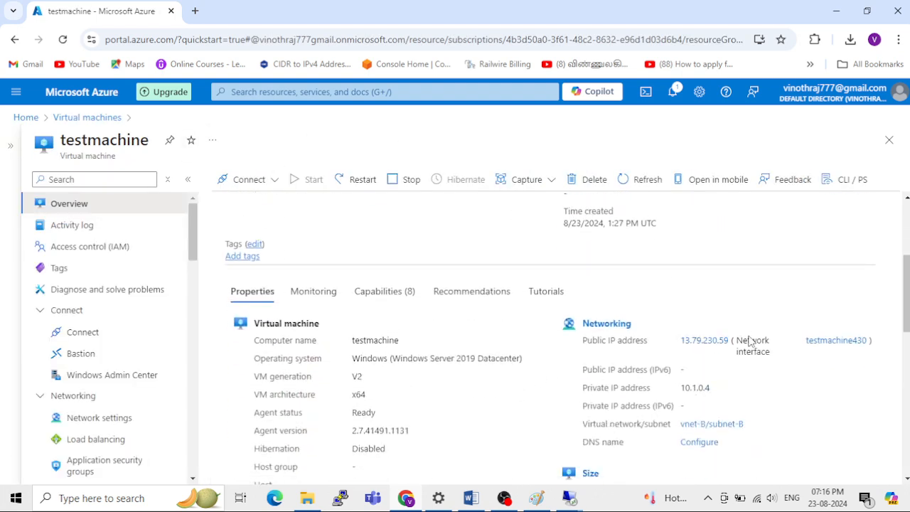
pyautogui.click(822, 341)
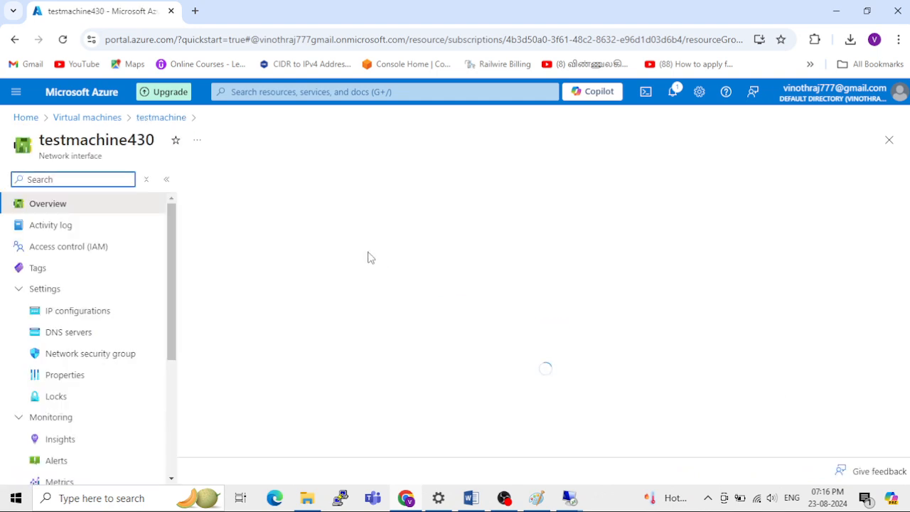
pyautogui.scroll(-4, 169, 365)
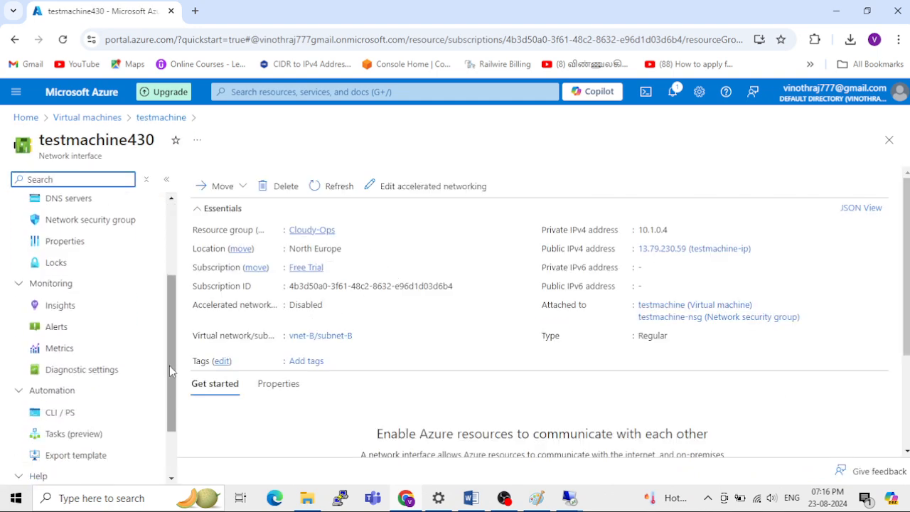
pyautogui.scroll(1, 157, 367)
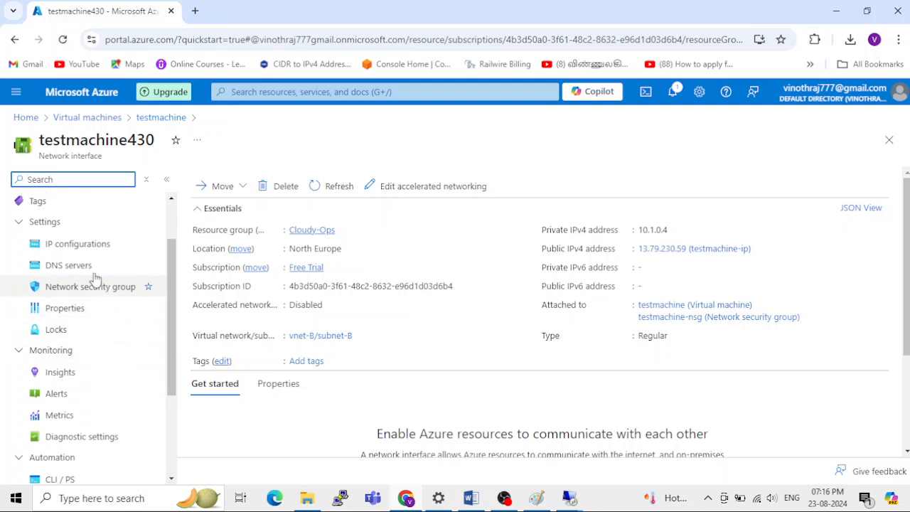
pyautogui.scroll(1, 95, 281)
pyautogui.click(95, 314)
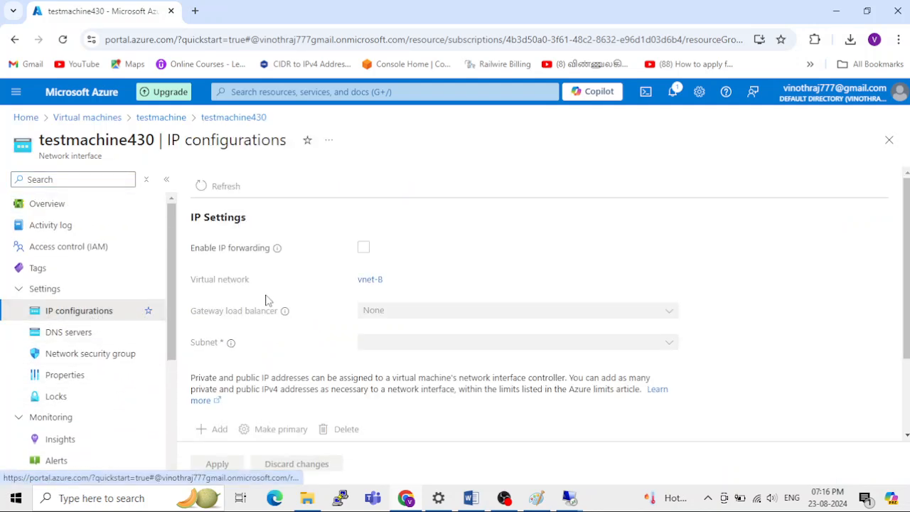
pyautogui.scroll(-2, 401, 358)
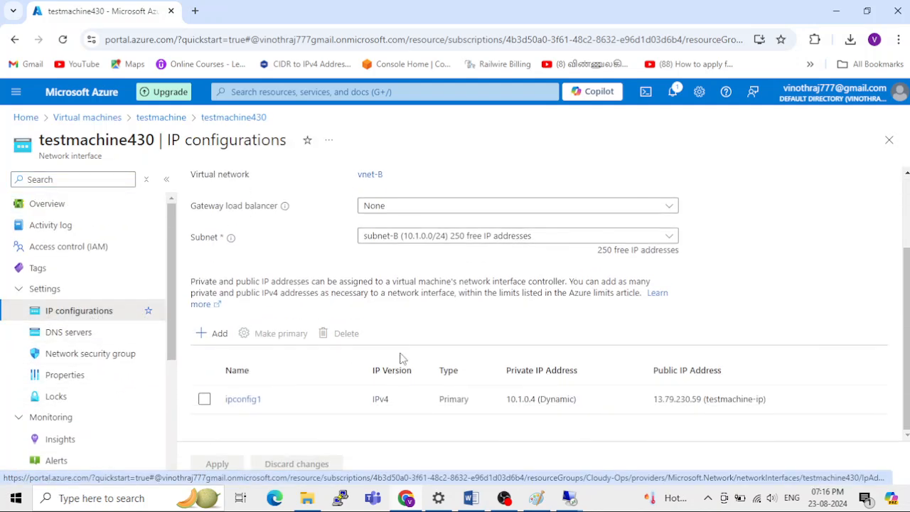
# Disassociate the public IP address from ipconfig1 and save the configuration
pyautogui.click(245, 400)
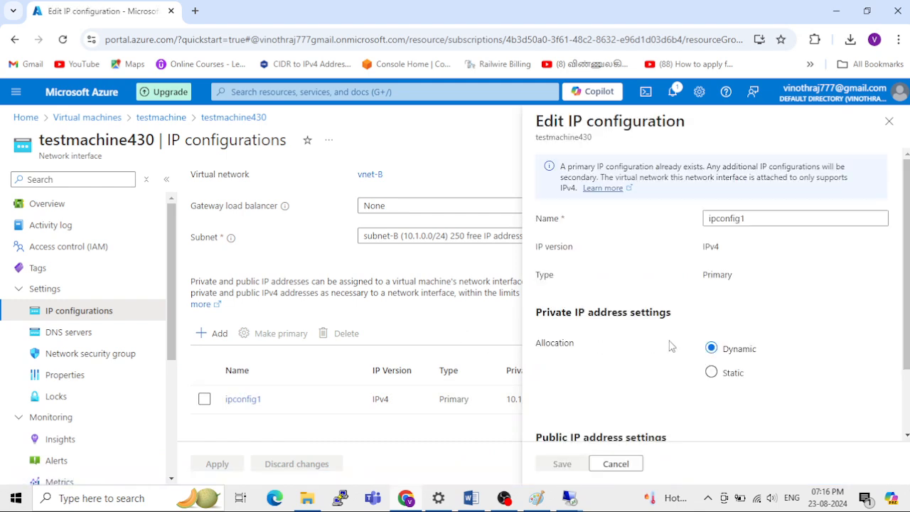
pyautogui.scroll(-2, 679, 369)
pyautogui.click(710, 385)
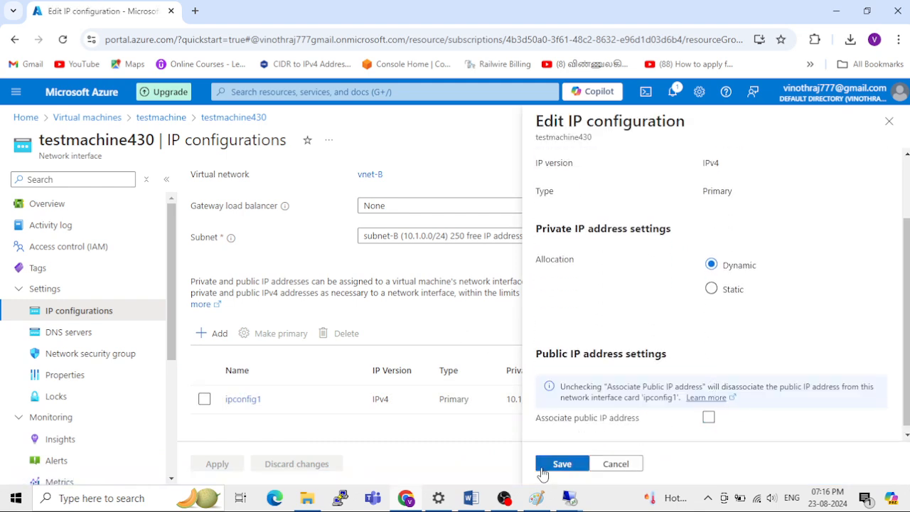
pyautogui.click(572, 463)
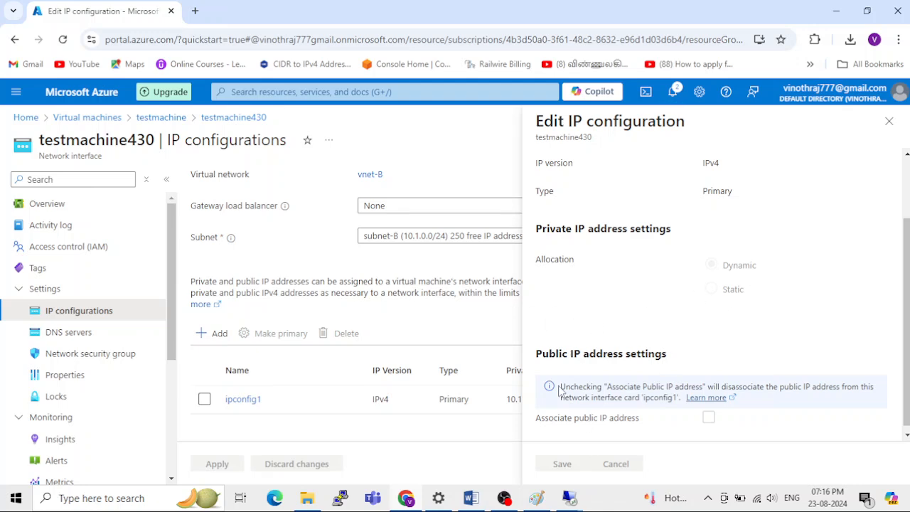
pyautogui.scroll(-1, 558, 391)
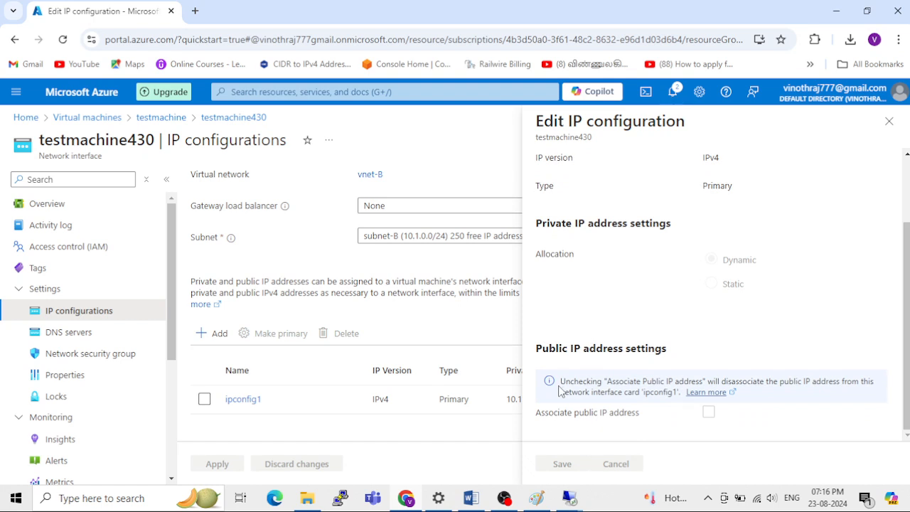
pyautogui.scroll(3, 558, 391)
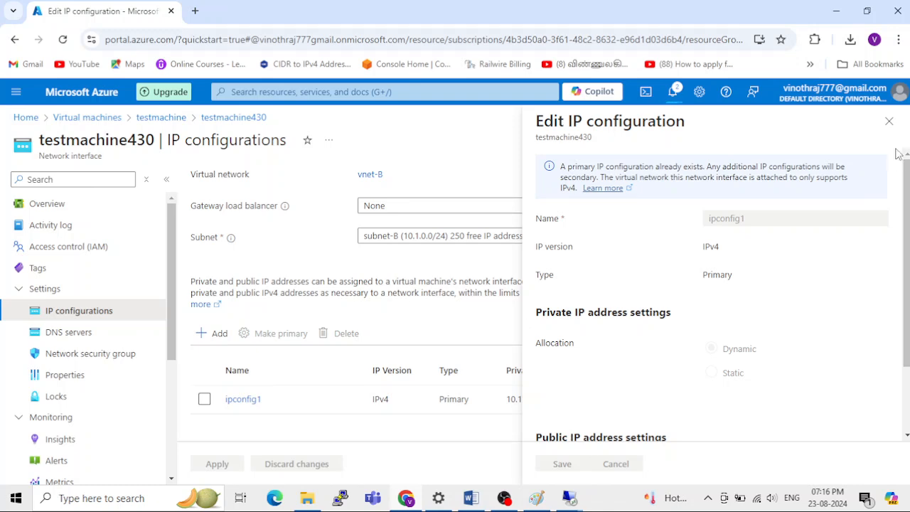
pyautogui.scroll(-3, 687, 331)
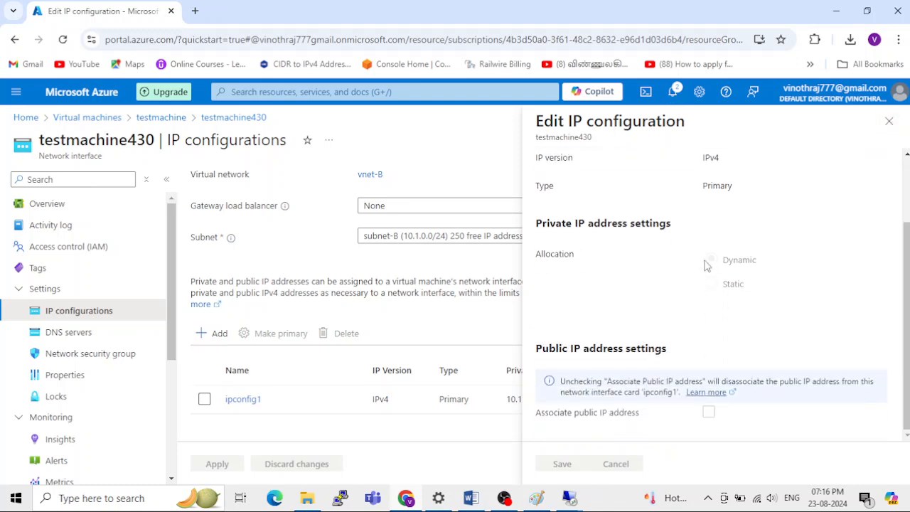
pyautogui.scroll(3, 707, 265)
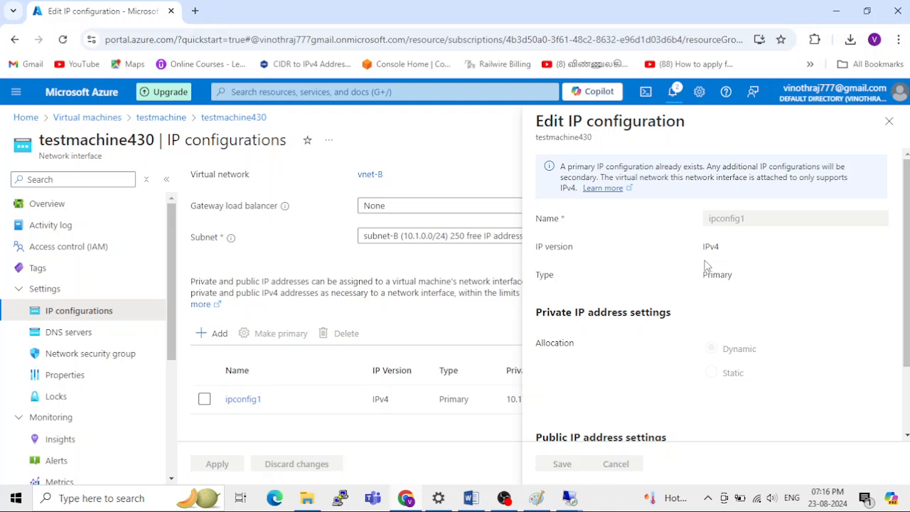
pyautogui.scroll(-3, 708, 265)
pyautogui.scroll(3, 708, 266)
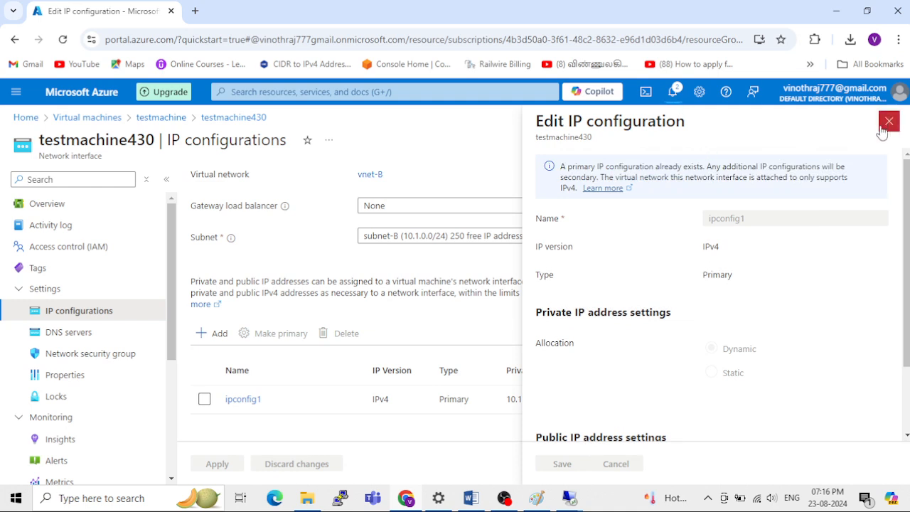
pyautogui.scroll(-3, 902, 361)
pyautogui.moveTo(902, 361); pyautogui.dragTo(900, 288)
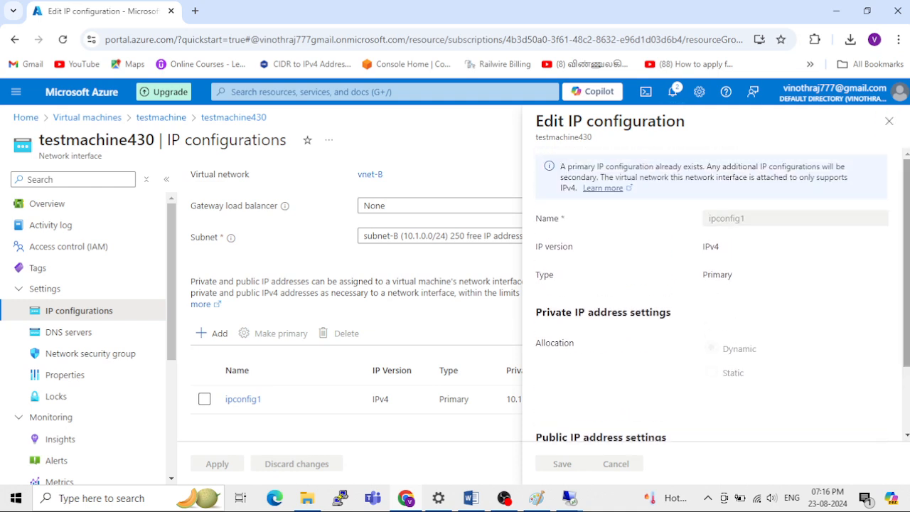
# Check the network interface update notification and examine testmachine's overview for its public and private IP addresses
pyautogui.click(675, 94)
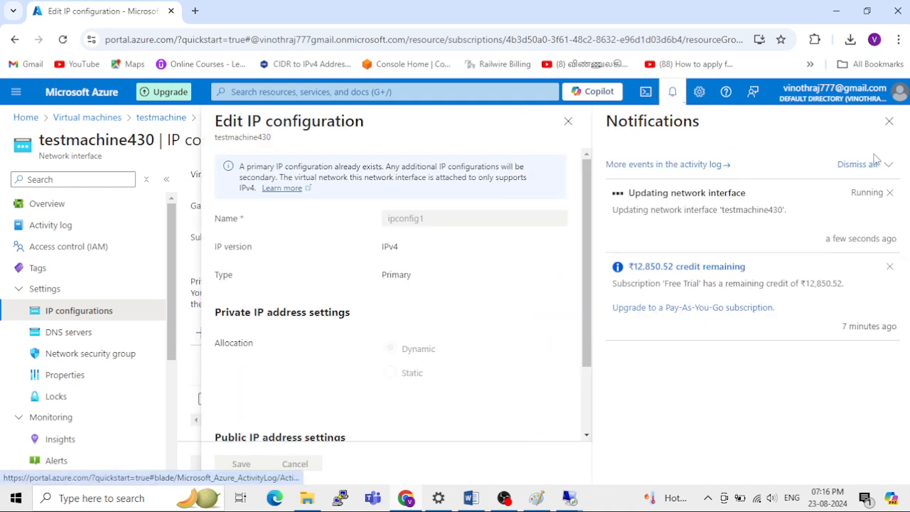
pyautogui.click(889, 120)
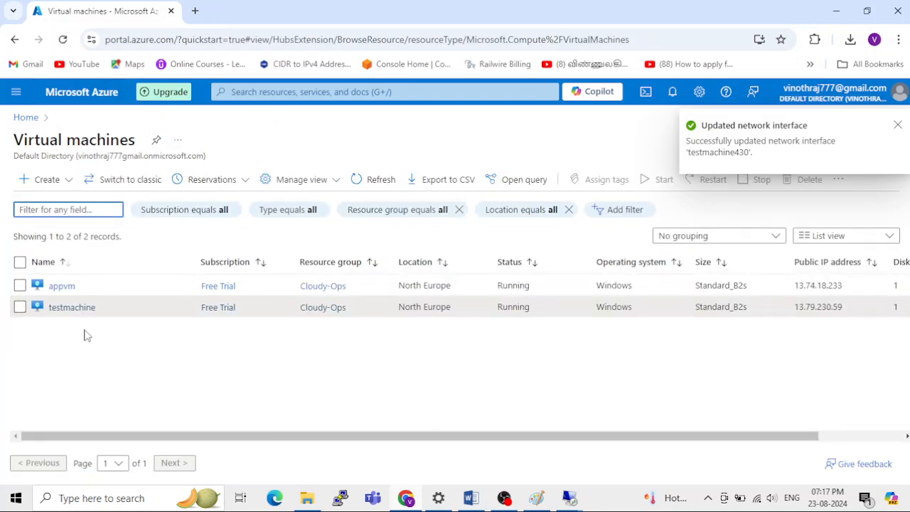
pyautogui.click(72, 308)
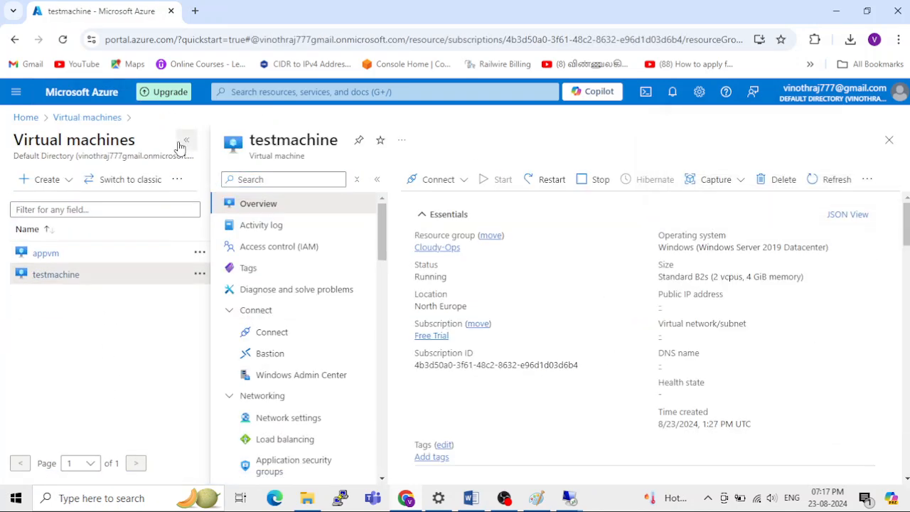
pyautogui.click(187, 140)
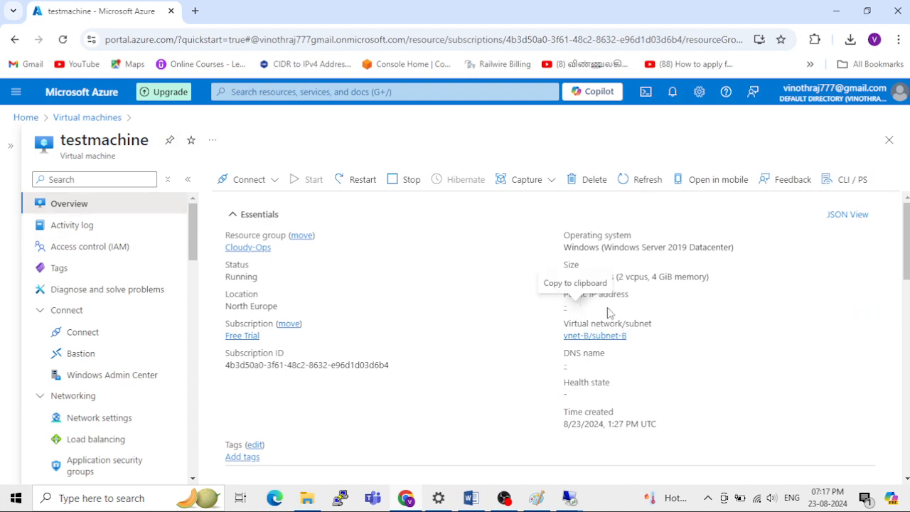
pyautogui.scroll(-1, 615, 324)
pyautogui.scroll(-3, 616, 323)
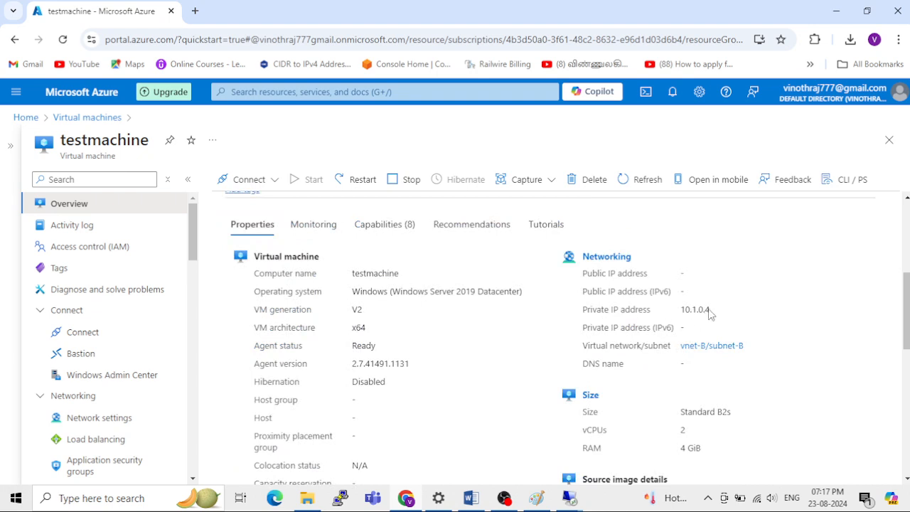
pyautogui.moveTo(711, 310); pyautogui.dragTo(678, 310)
pyautogui.click(711, 288)
pyautogui.moveTo(682, 311); pyautogui.dragTo(710, 310)
# Open the peerings of the virtual network vnet-A and start adding a new peering
pyautogui.click(67, 122)
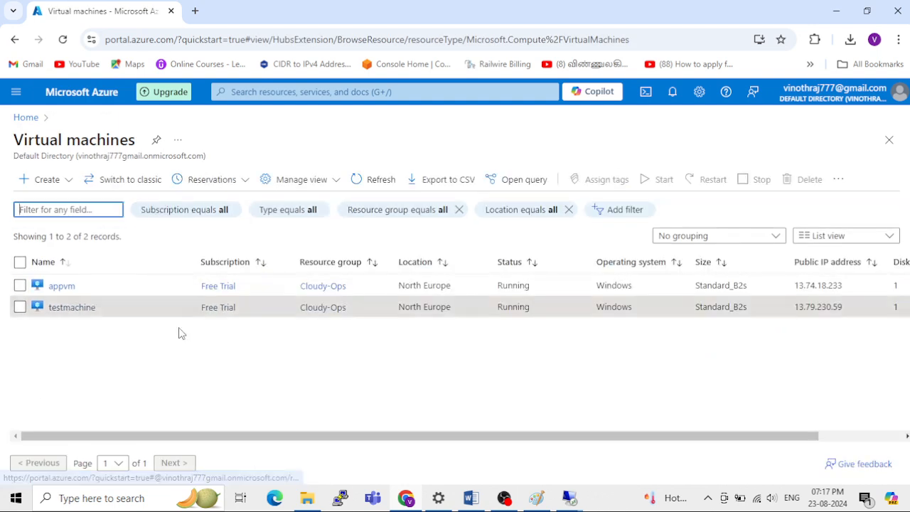
pyautogui.click(25, 118)
pyautogui.click(288, 195)
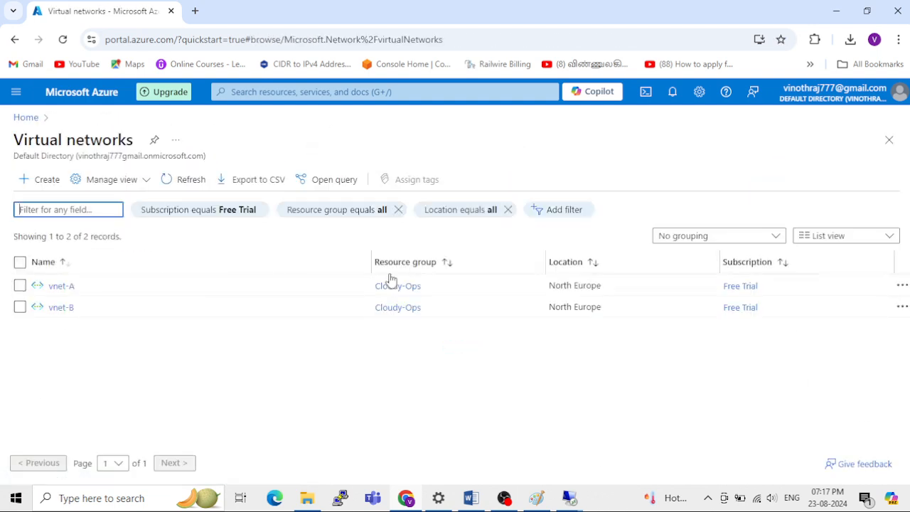
pyautogui.click(72, 290)
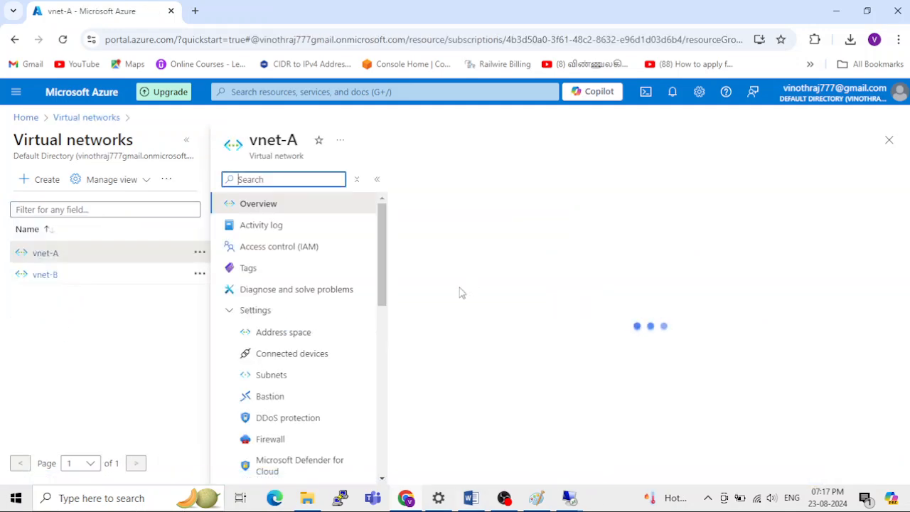
pyautogui.click(188, 140)
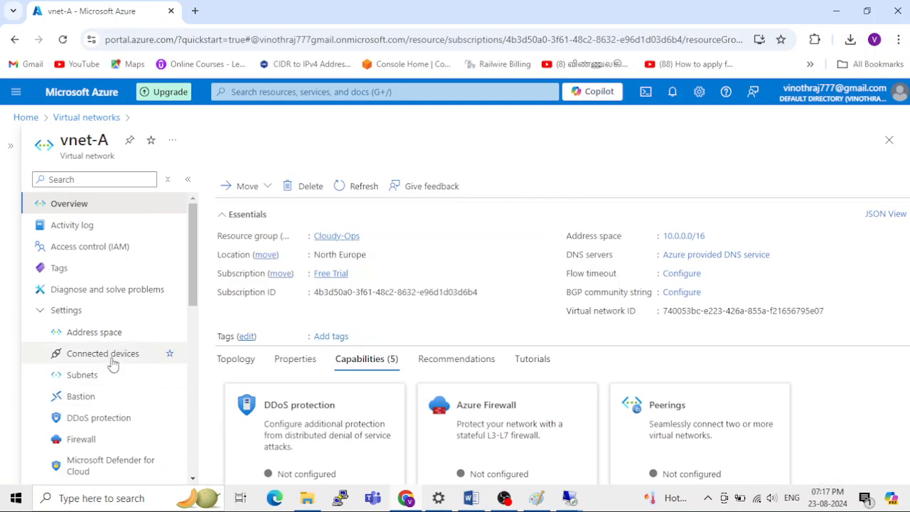
pyautogui.scroll(-3, 96, 352)
pyautogui.scroll(-2, 92, 354)
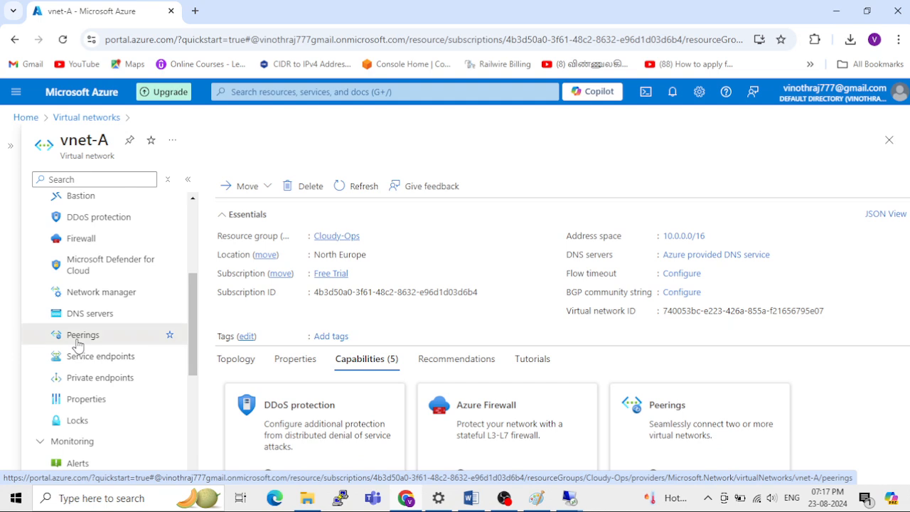
pyautogui.click(79, 337)
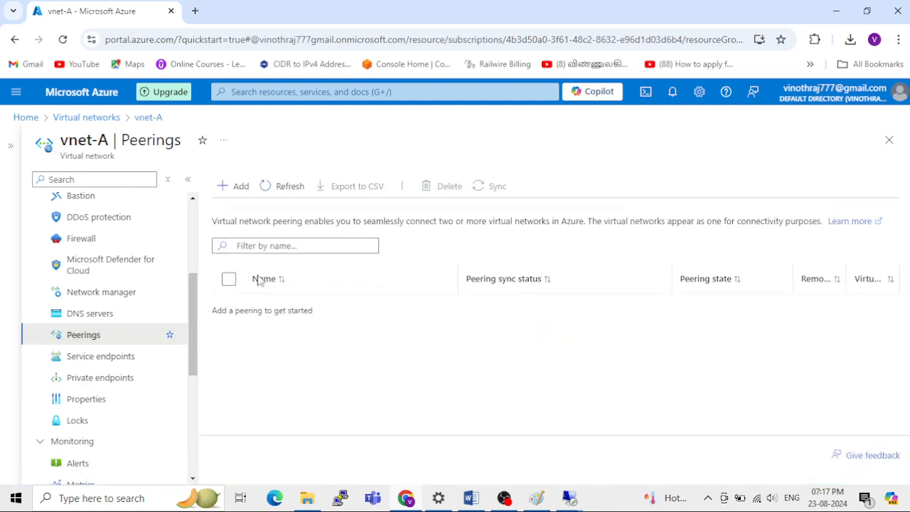
pyautogui.click(226, 189)
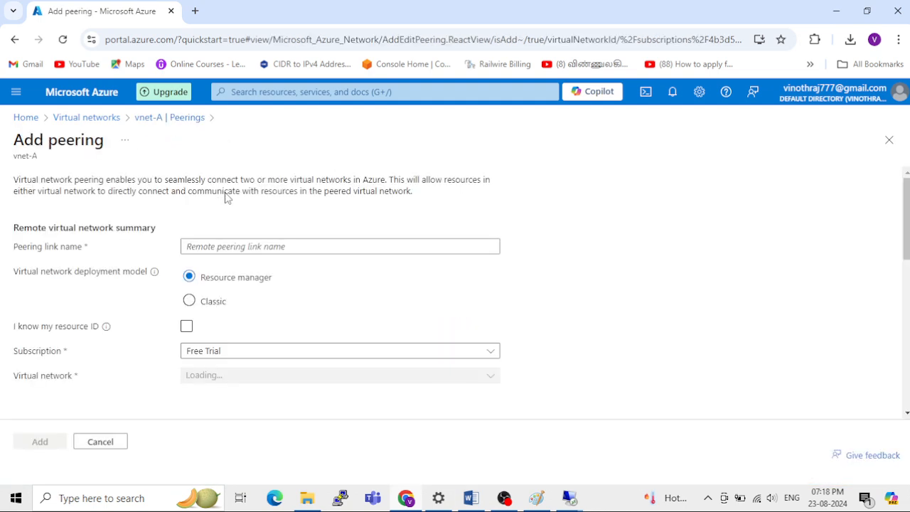
# Name the remote virtual network's peering link COM_AandB
pyautogui.click(247, 247)
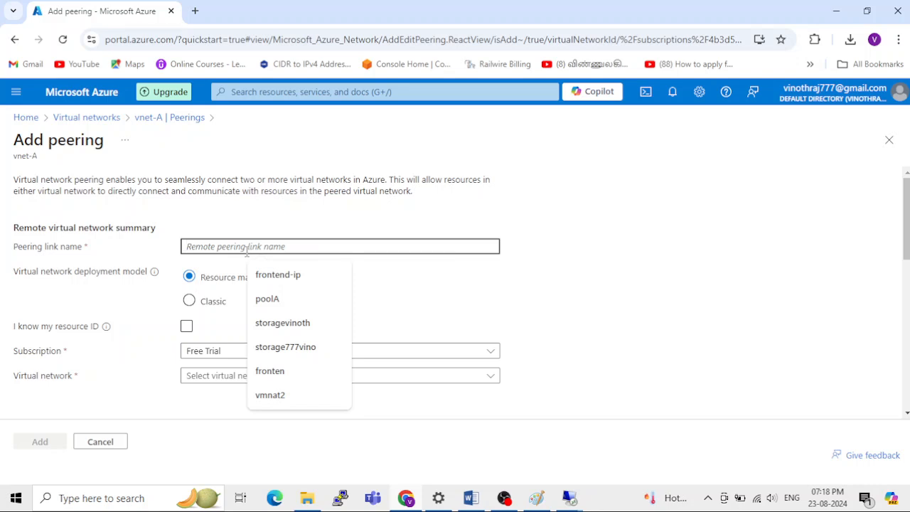
pyautogui.write('P')
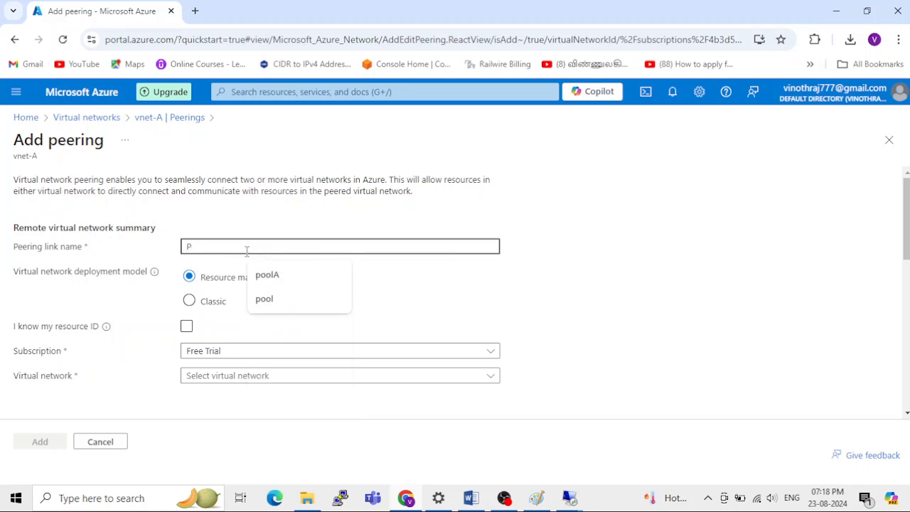
pyautogui.press('BackSpace')
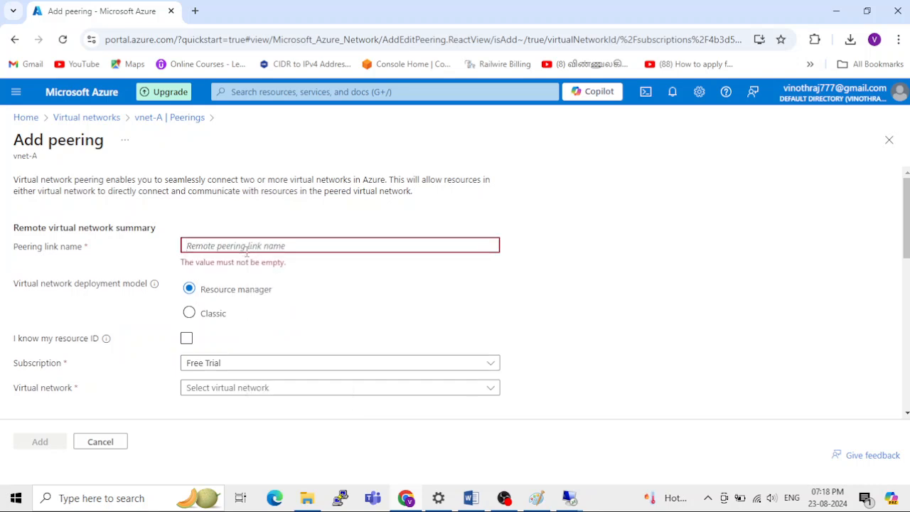
pyautogui.write('COMM')
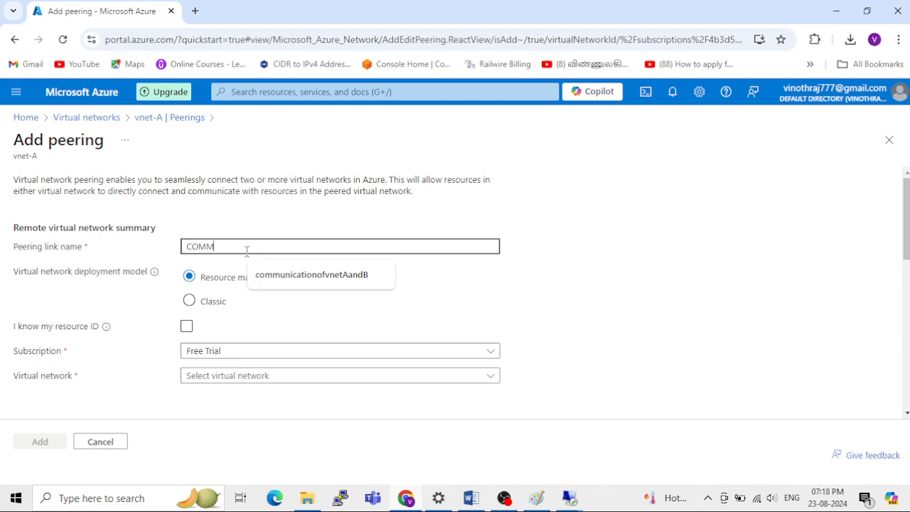
pyautogui.press('BackSpace')
pyautogui.press('BackSpace')
pyautogui.write('OMa')
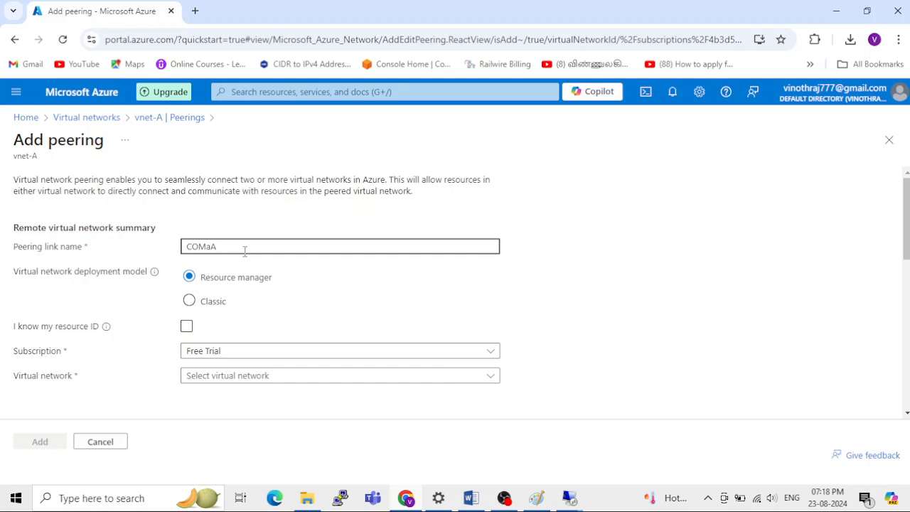
pyautogui.press('BackSpace')
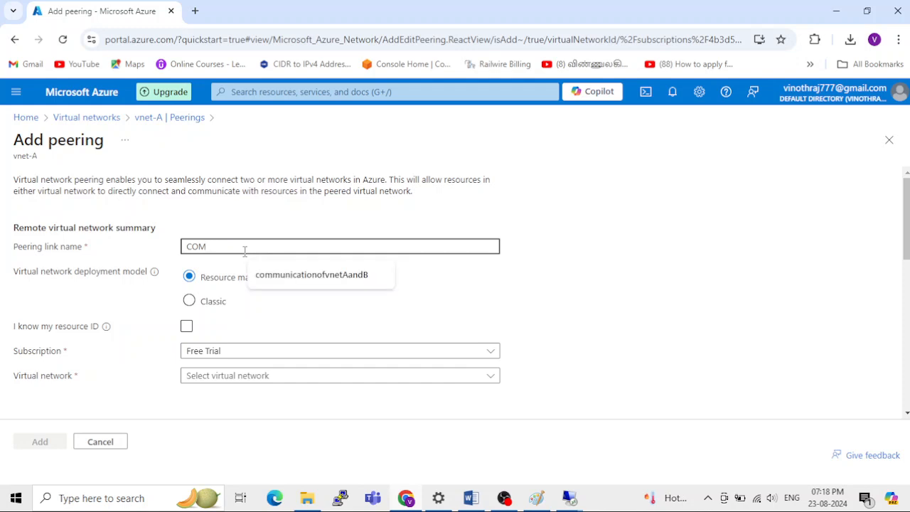
pyautogui.write('_A')
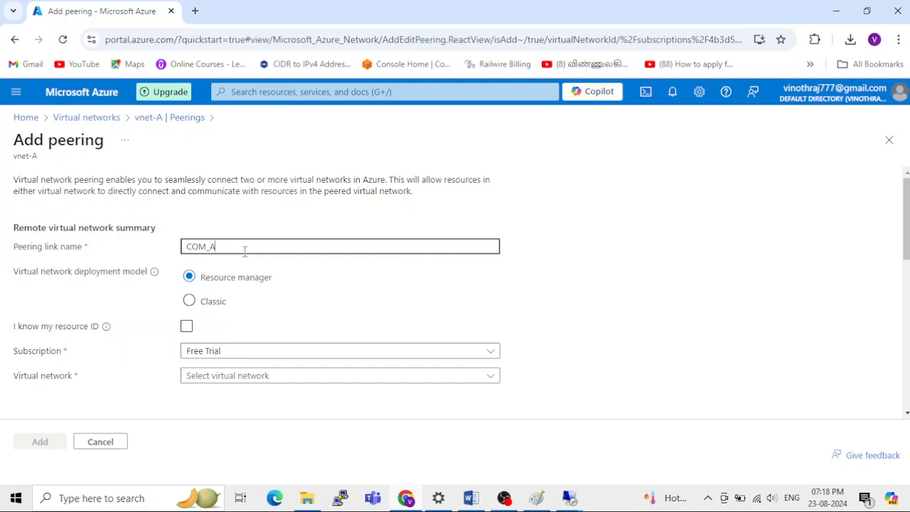
pyautogui.write('&')
pyautogui.press('BackSpace')
pyautogui.moveTo(248, 246); pyautogui.dragTo(168, 252)
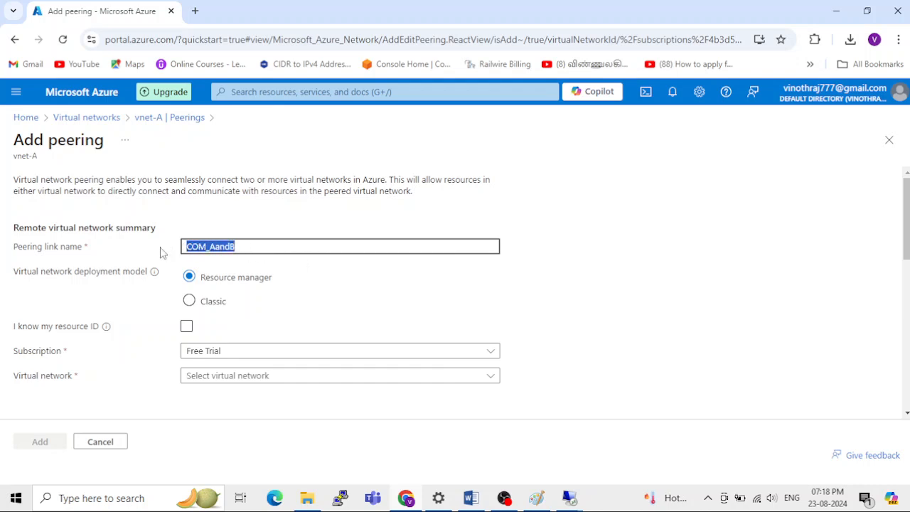
pyautogui.click(244, 249)
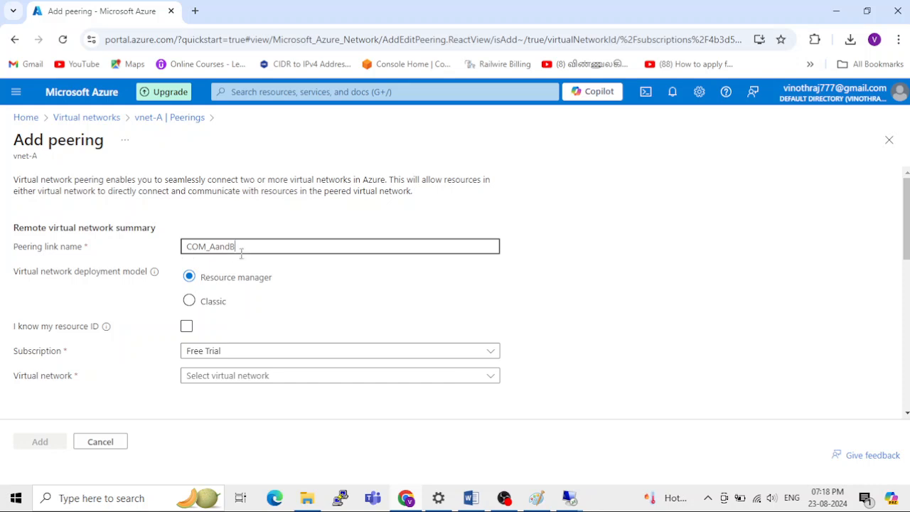
# Select vnet-B (Cloudy-Ops) as the remote virtual network for the peering
pyautogui.click(215, 301)
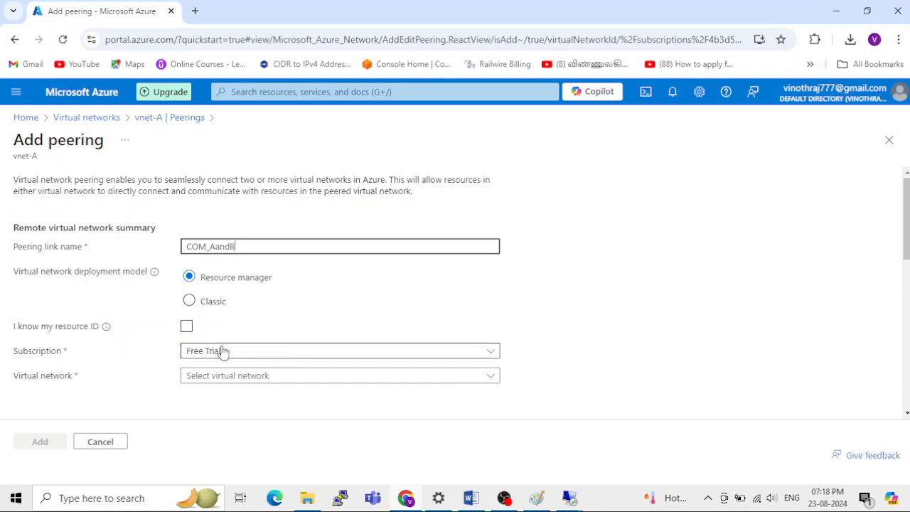
pyautogui.scroll(-1, 220, 352)
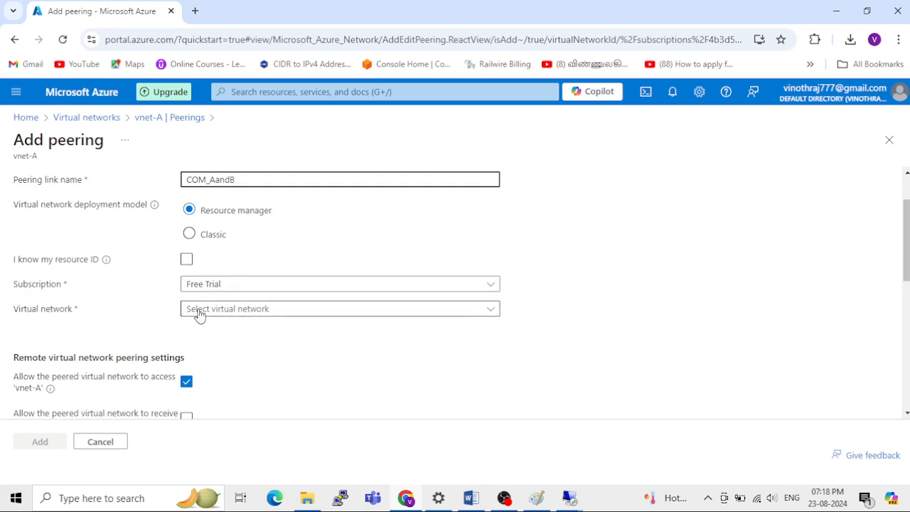
pyautogui.click(199, 315)
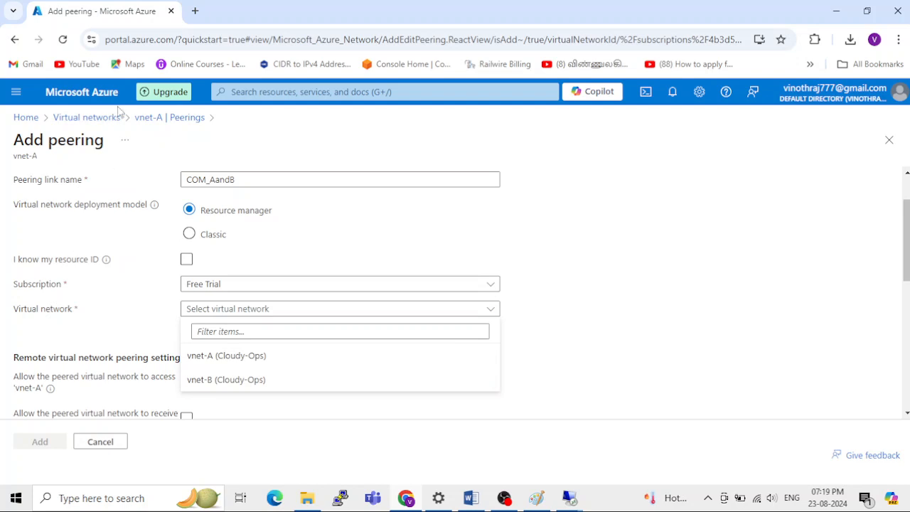
pyautogui.click(207, 387)
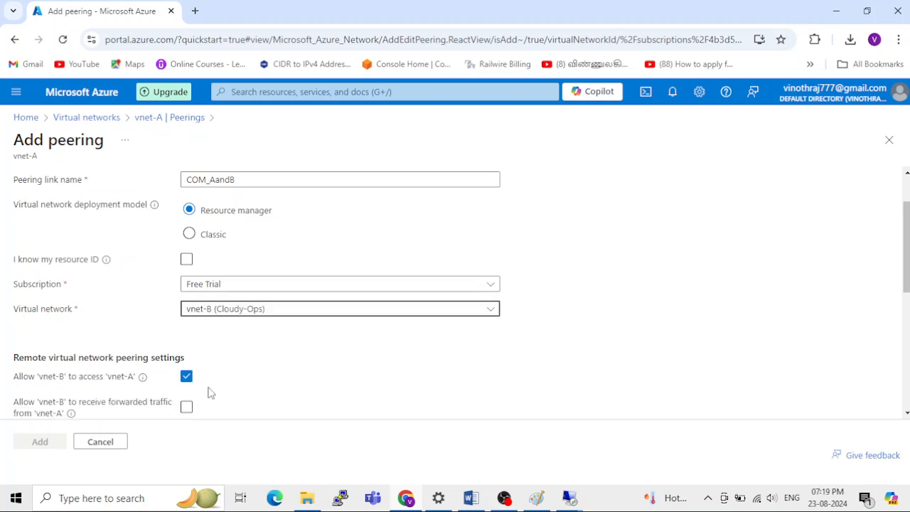
# Allow vnet-B to receive forwarded traffic from vnet-A, forward gateway traffic to vnet-A, and use vnet-A's remote gateway or route server
pyautogui.scroll(-2, 209, 392)
pyautogui.scroll(-3, 217, 301)
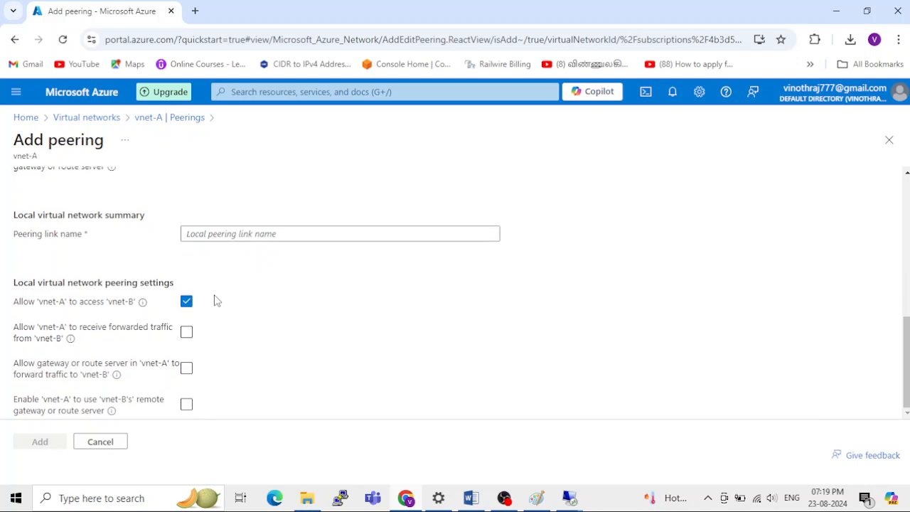
pyautogui.scroll(3, 217, 301)
pyautogui.scroll(-1, 217, 301)
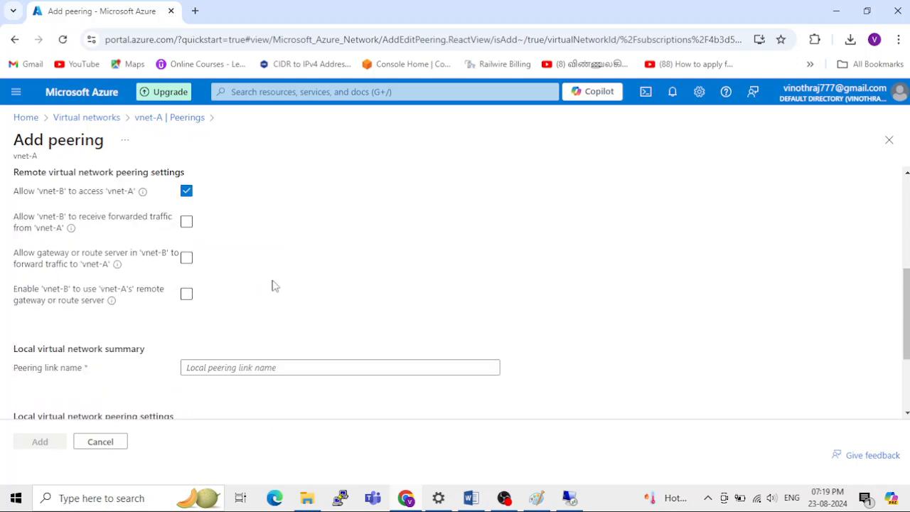
pyautogui.click(187, 222)
pyautogui.click(186, 258)
pyautogui.click(187, 328)
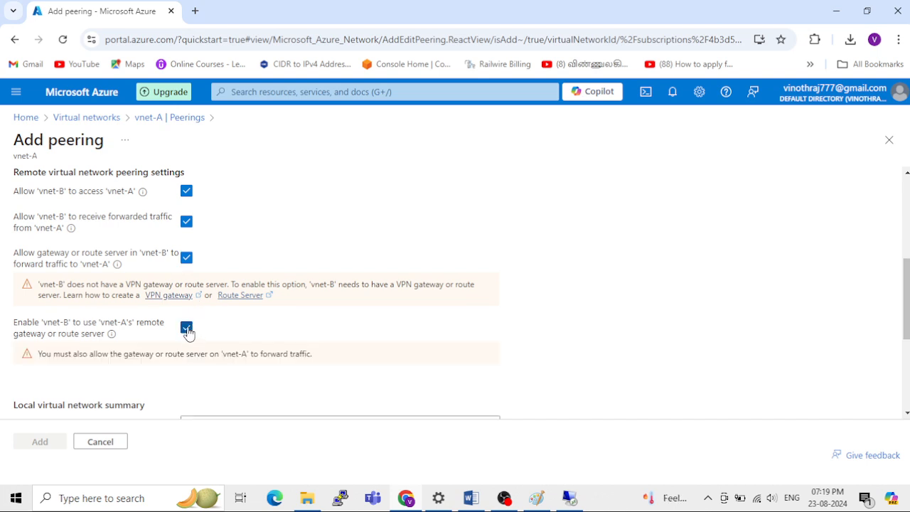
# Replace the local virtual network's peering link name with link2
pyautogui.scroll(-1, 318, 276)
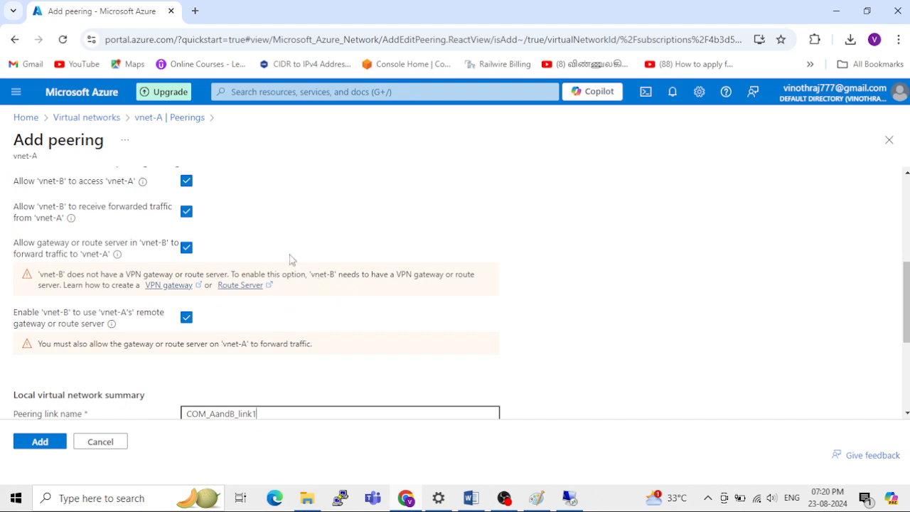
pyautogui.scroll(-3, 256, 272)
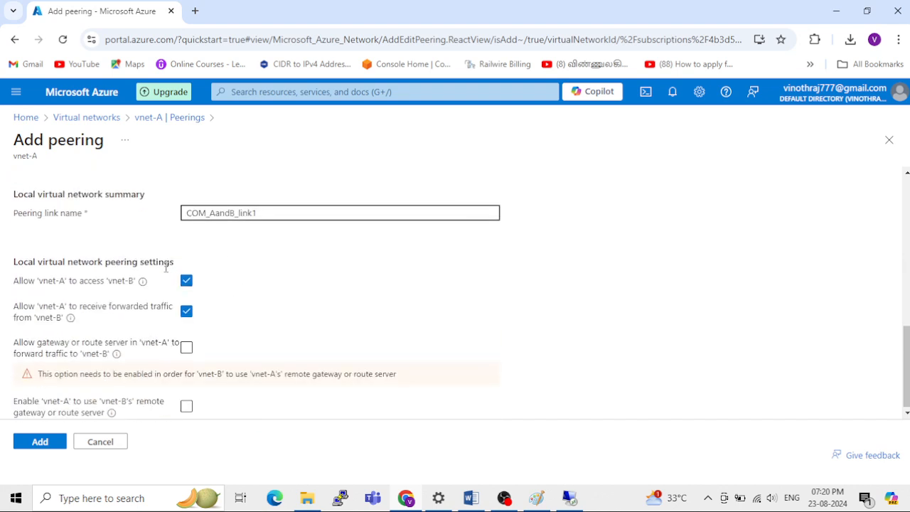
pyautogui.scroll(3, 170, 274)
pyautogui.scroll(-3, 92, 411)
pyautogui.moveTo(268, 213); pyautogui.dragTo(182, 214)
pyautogui.press('BackSpace')
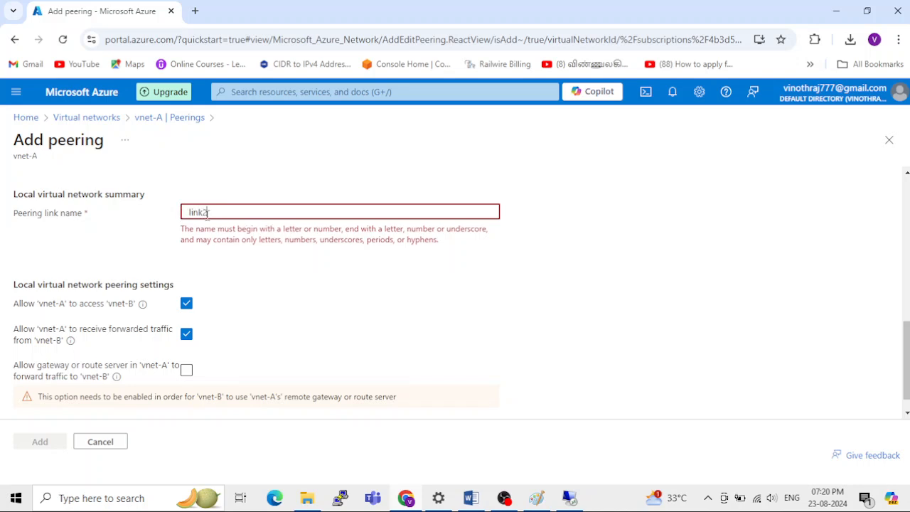
pyautogui.press('BackSpace')
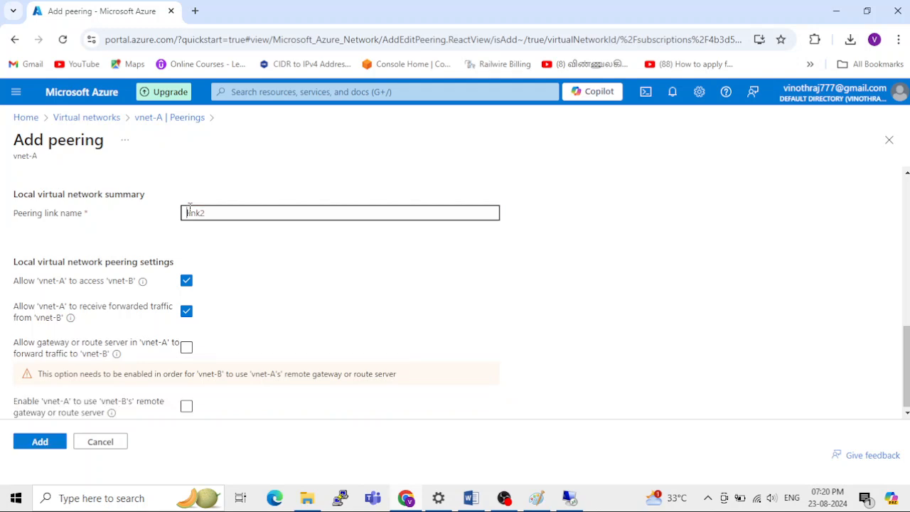
# Enable vnet-A's gateway forwarding to vnet-B and use of vnet-B's remote gateway, and try to add the peering
pyautogui.click(187, 405)
pyautogui.click(186, 345)
pyautogui.scroll(-1, 219, 354)
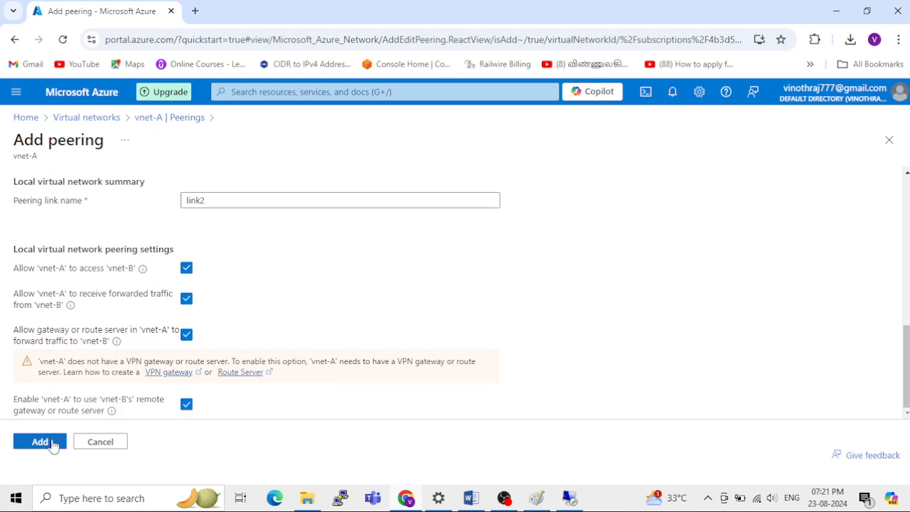
pyautogui.scroll(3, 249, 321)
pyautogui.scroll(-3, 249, 322)
pyautogui.click(53, 442)
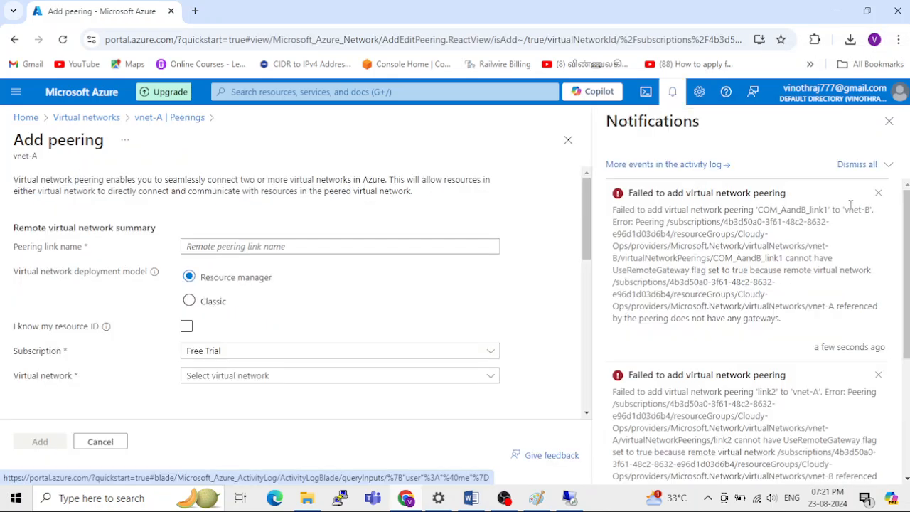
pyautogui.click(888, 125)
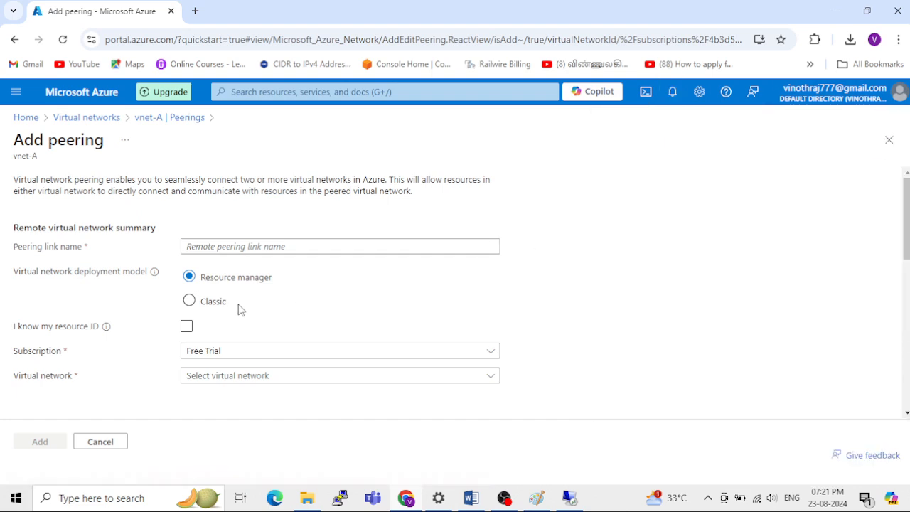
# Name the remote peering link link1 and select vnet-B (Cloudy-Ops) as the remote virtual network
pyautogui.click(226, 250)
pyautogui.write('link1')
pyautogui.click(206, 353)
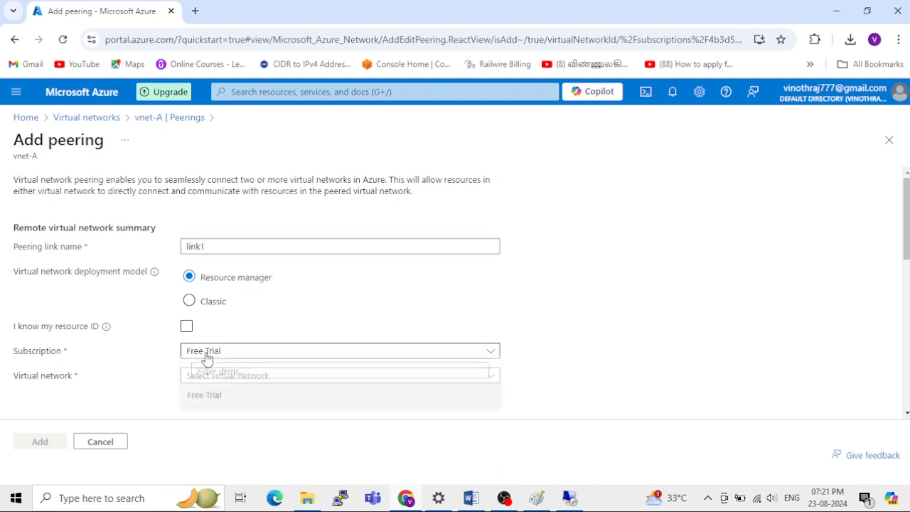
pyautogui.click(230, 377)
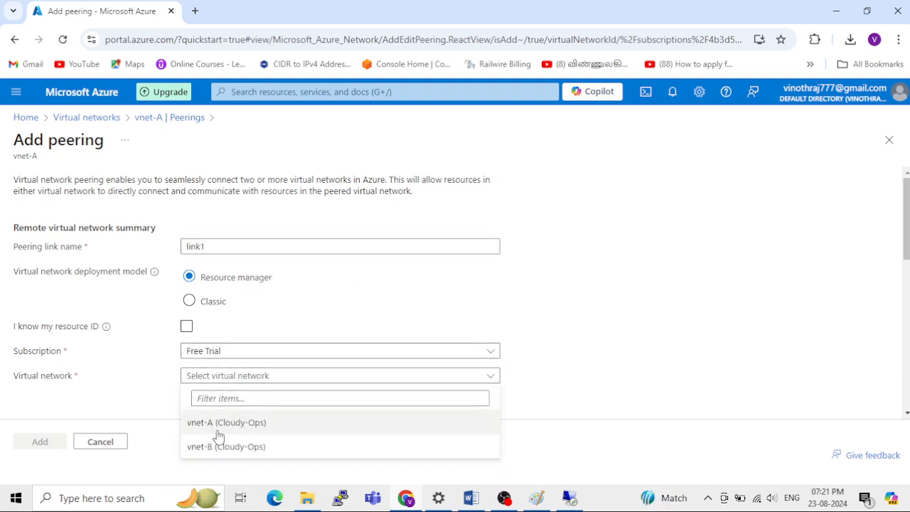
pyautogui.click(222, 448)
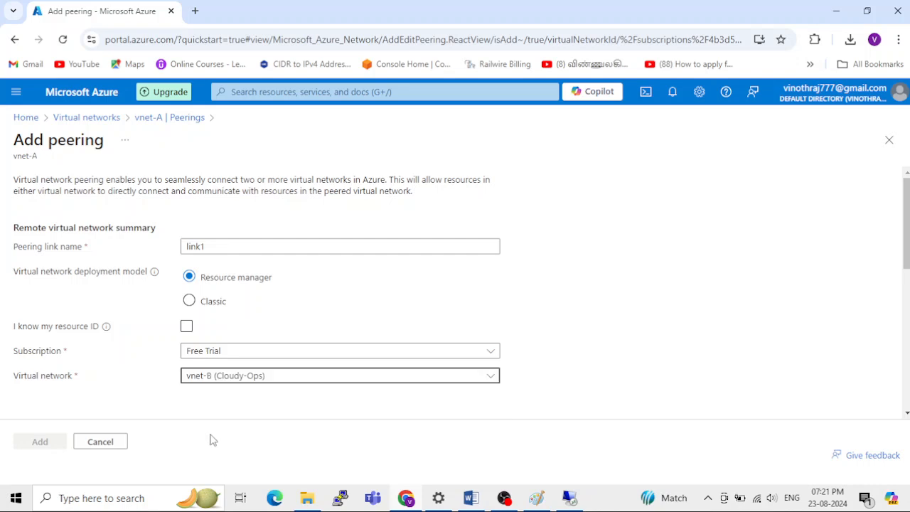
# Allow vnet-B to receive forwarded traffic from vnet-A, leaving its gateway forwarding and remote gateway options disabled
pyautogui.scroll(-2, 130, 411)
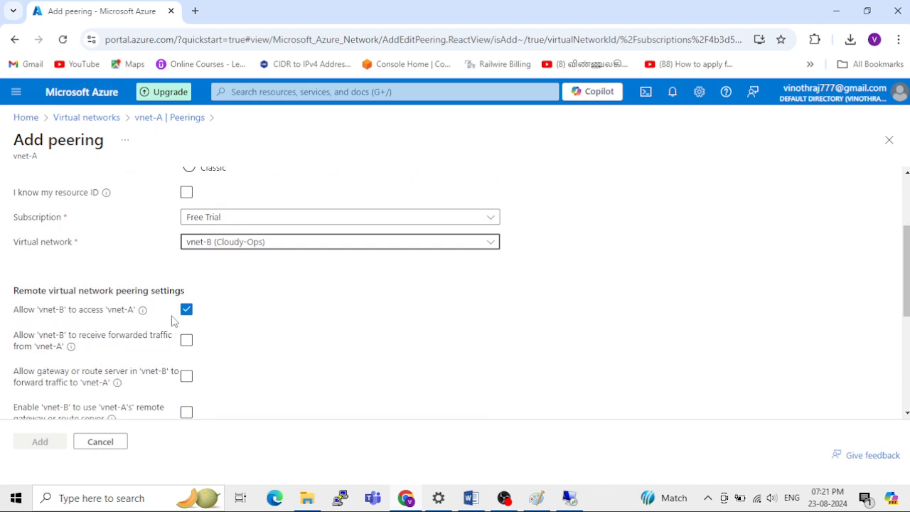
pyautogui.click(187, 341)
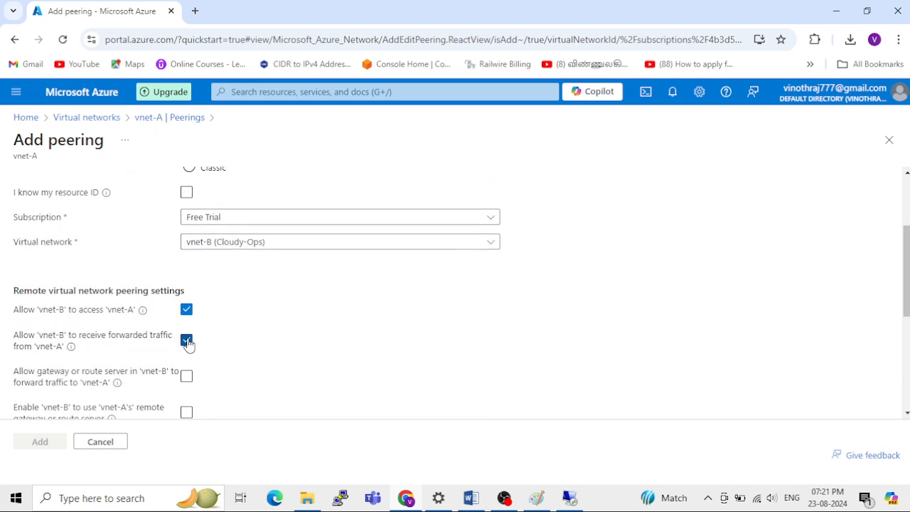
pyautogui.scroll(-1, 188, 346)
pyautogui.click(187, 310)
pyautogui.click(187, 312)
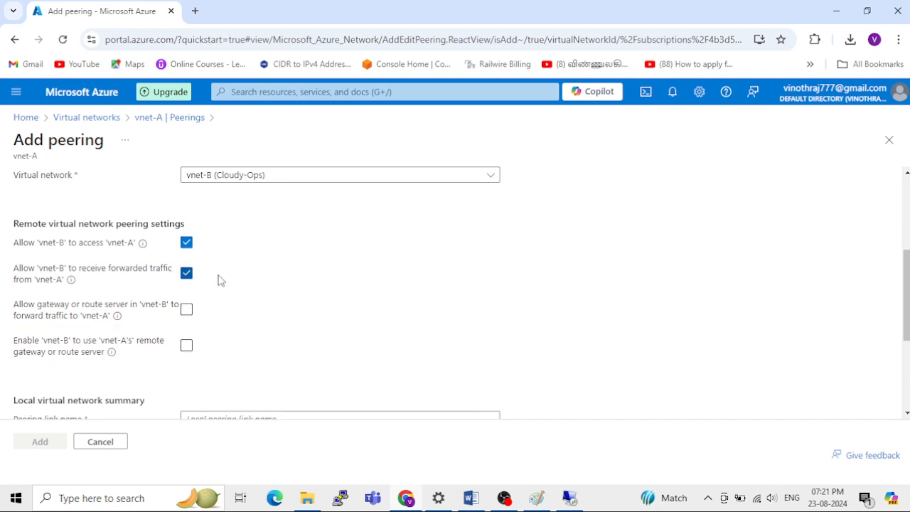
# Name the local peering link link2, allow vnet-A to receive forwarded traffic from vnet-B, and add the peering
pyautogui.scroll(-2, 219, 282)
pyautogui.click(202, 287)
pyautogui.write('link2')
pyautogui.click(187, 384)
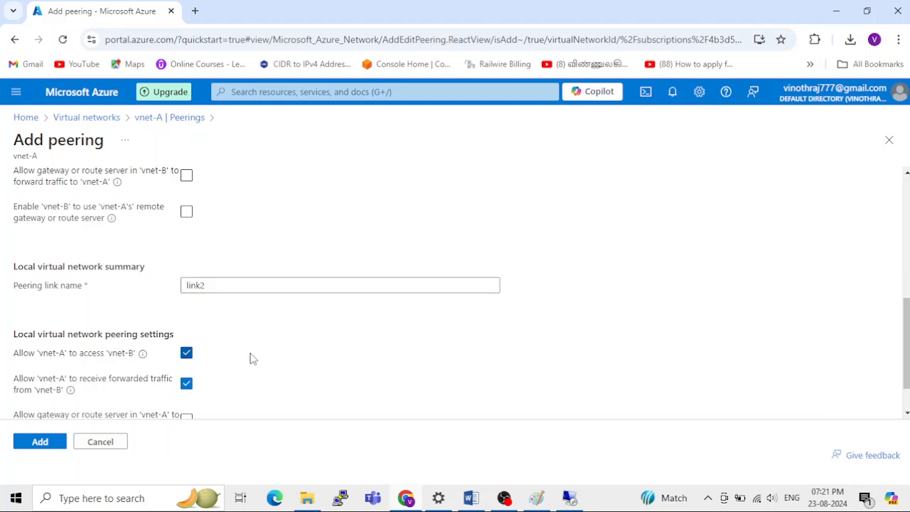
pyautogui.scroll(-1, 250, 358)
pyautogui.scroll(6, 184, 392)
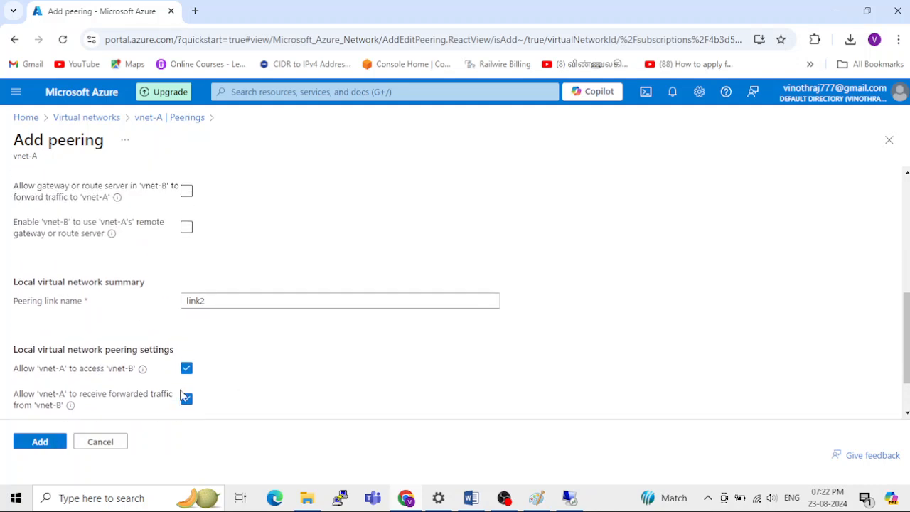
pyautogui.scroll(-5, 181, 391)
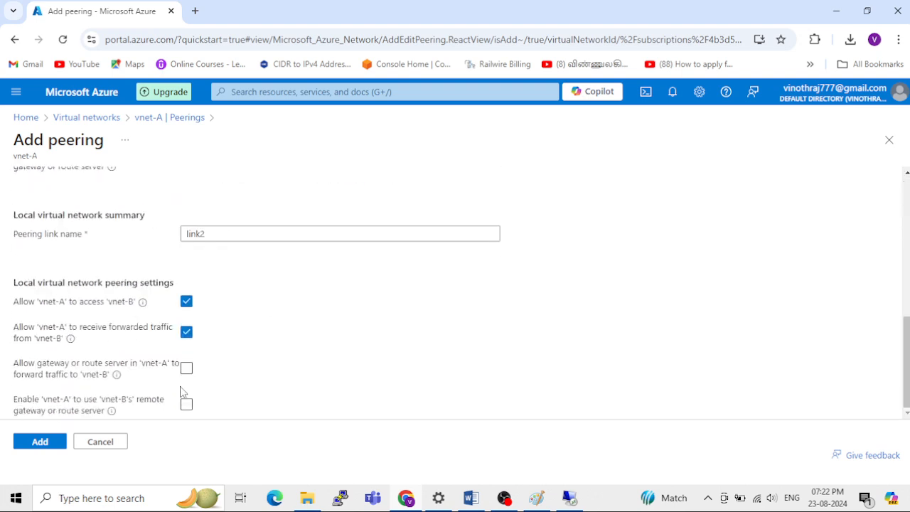
pyautogui.click(40, 441)
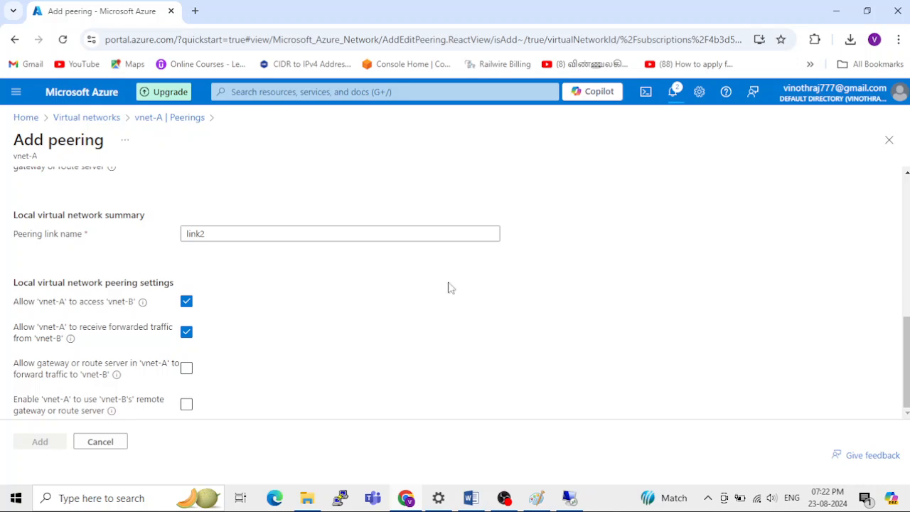
# Check the portal notifications and the vnet-A peerings list for the status of link1 and link2
pyautogui.click(673, 96)
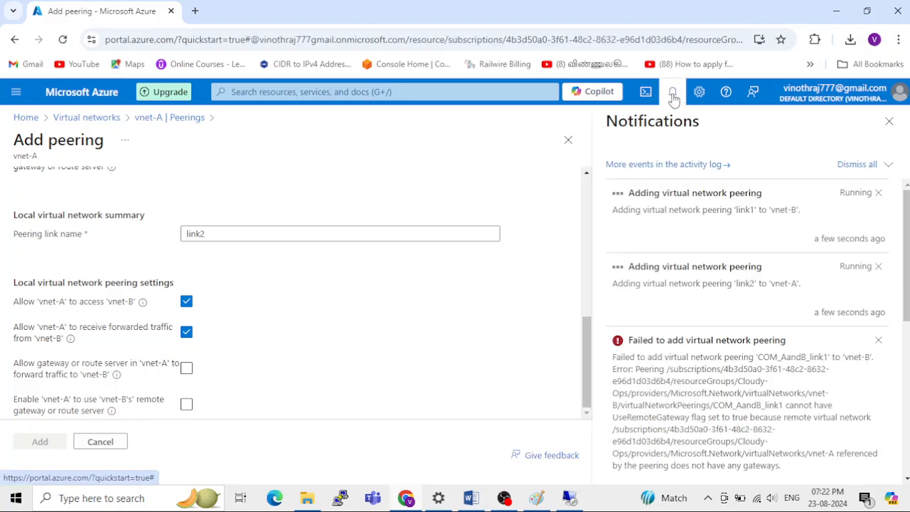
pyautogui.click(889, 121)
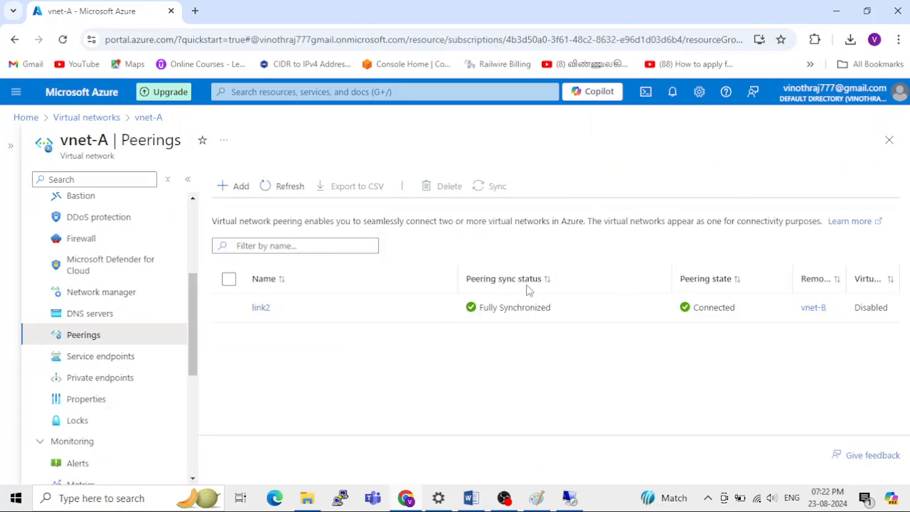
pyautogui.click(673, 94)
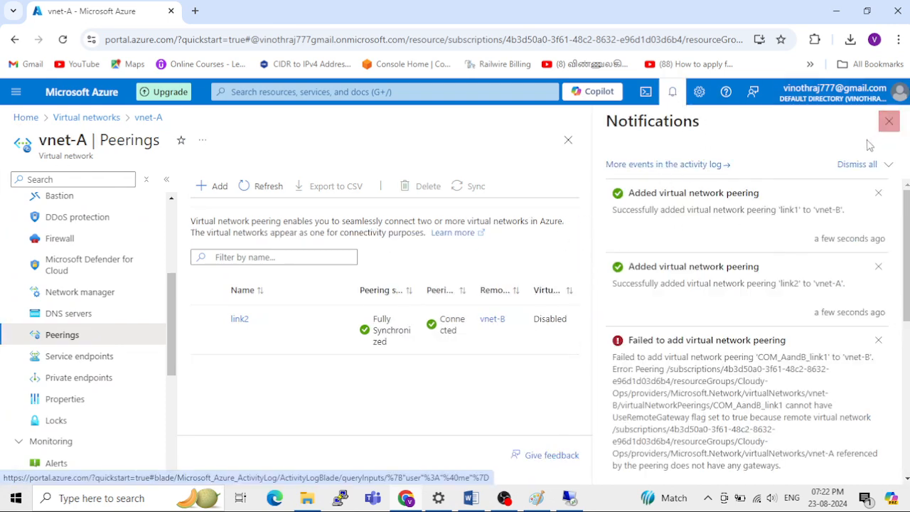
pyautogui.click(889, 122)
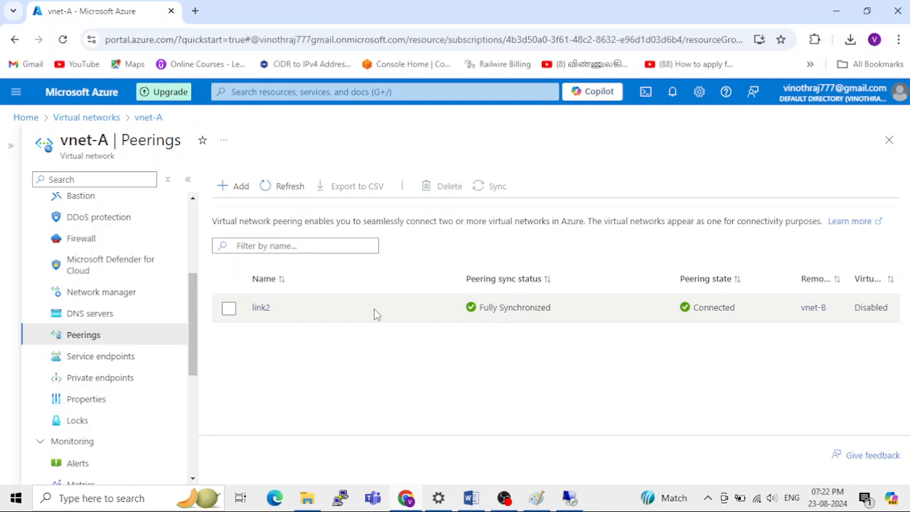
# Leave vnet-A and open the overview of the appvm virtual machine with the machine list collapsed
pyautogui.scroll(5, 100, 271)
pyautogui.click(64, 205)
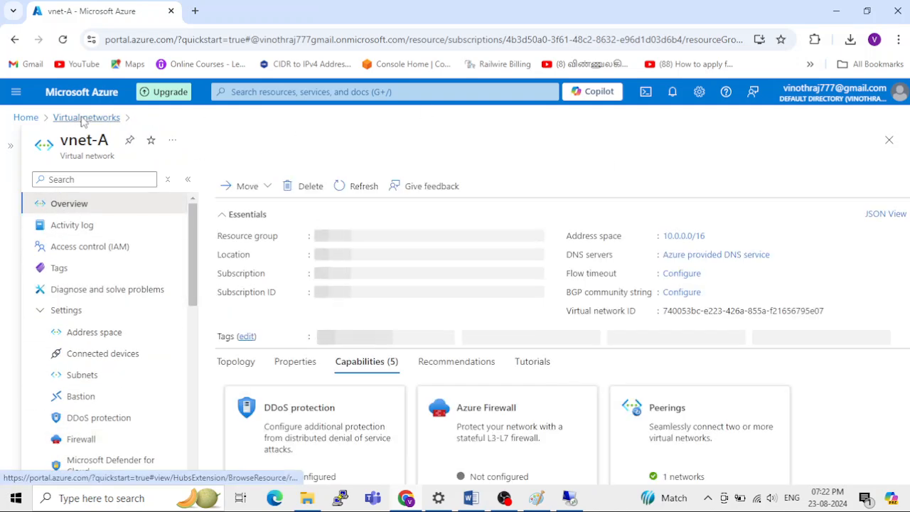
pyautogui.click(83, 119)
pyautogui.click(26, 116)
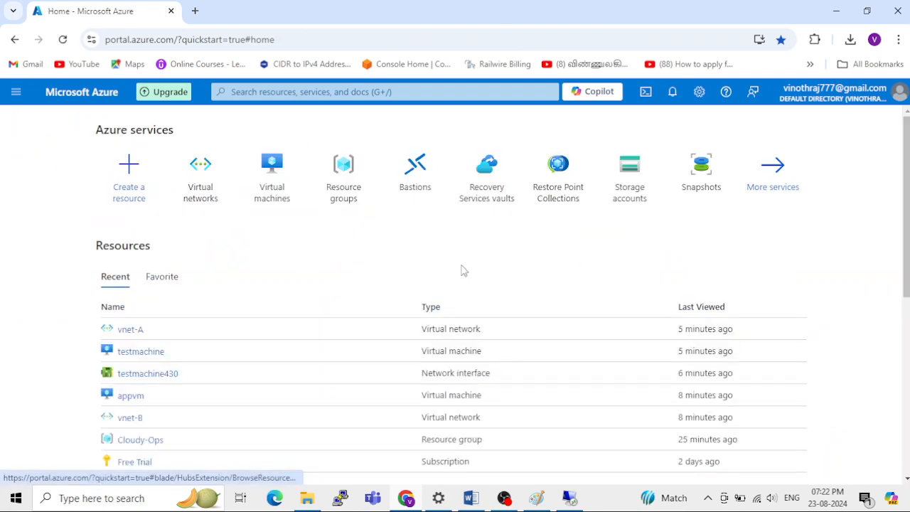
pyautogui.click(301, 195)
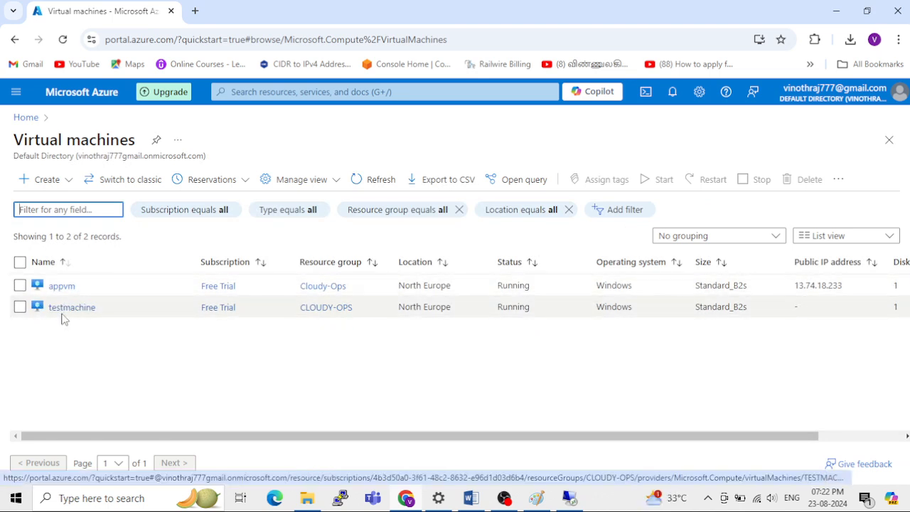
pyautogui.click(63, 286)
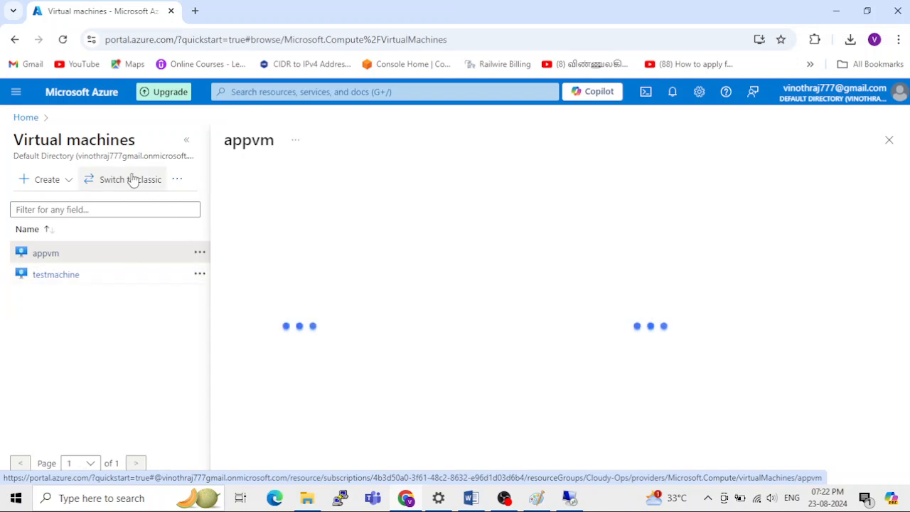
pyautogui.click(191, 140)
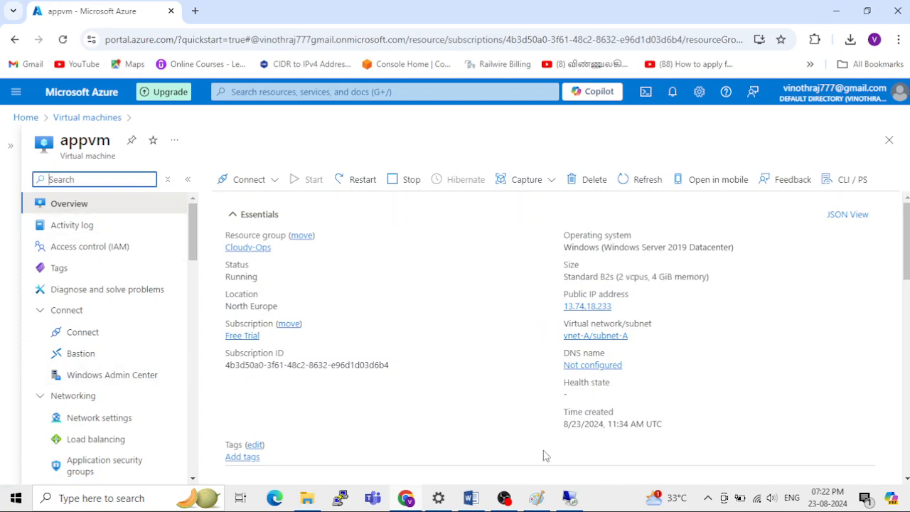
# Switch to appvm's Remote Desktop session, minimize the Notepad window, and refresh the desktop
pyautogui.click(570, 499)
pyautogui.click(450, 187)
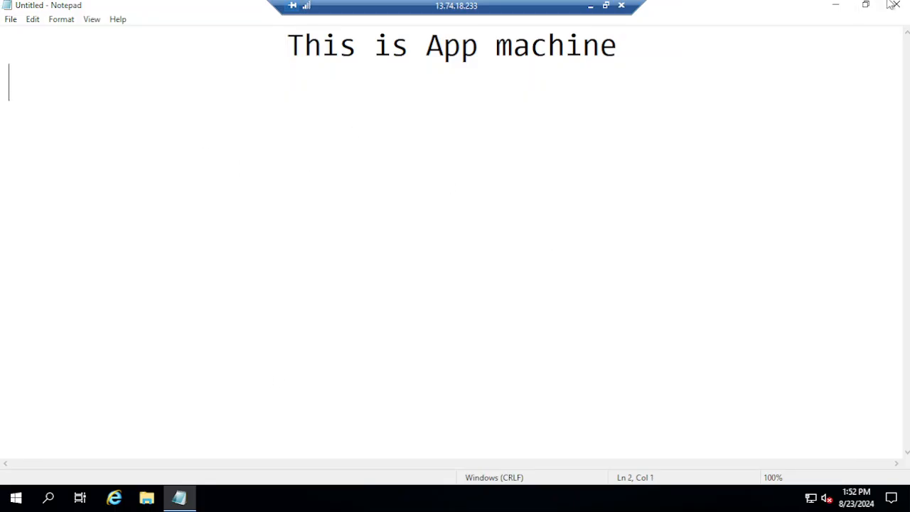
pyautogui.click(844, 9)
pyautogui.rightClick(361, 167)
pyautogui.click(395, 207)
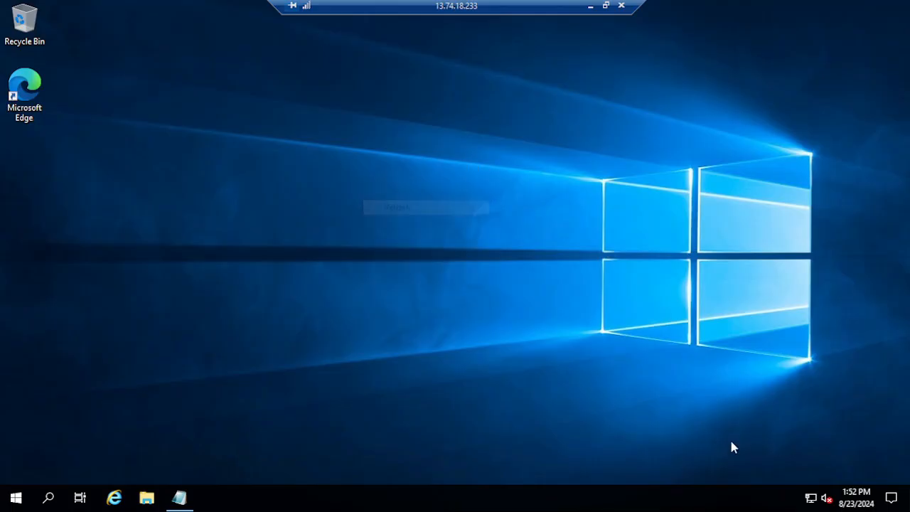
pyautogui.click(114, 498)
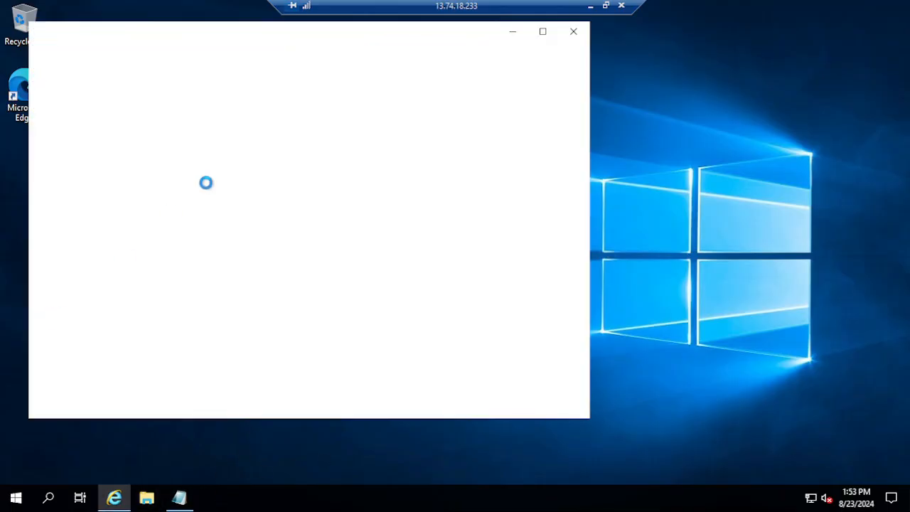
pyautogui.click(573, 31)
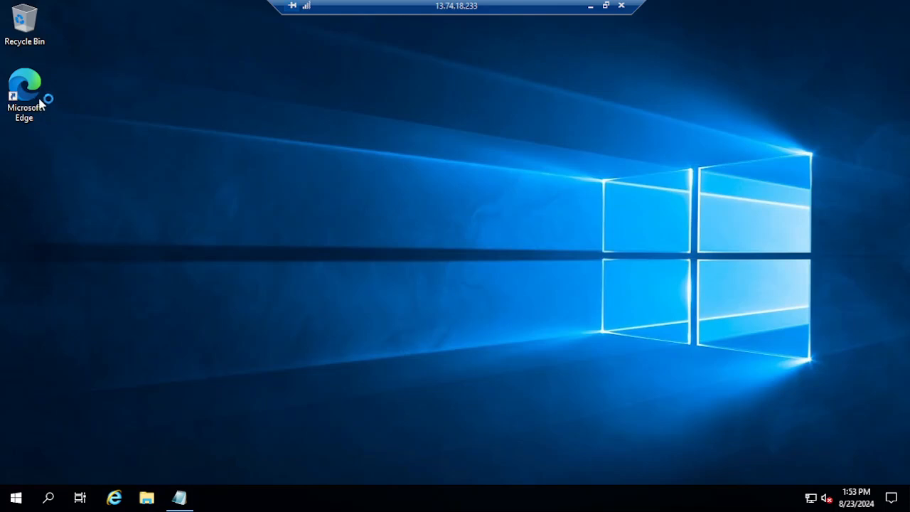
pyautogui.rightClick(134, 131)
pyautogui.click(179, 171)
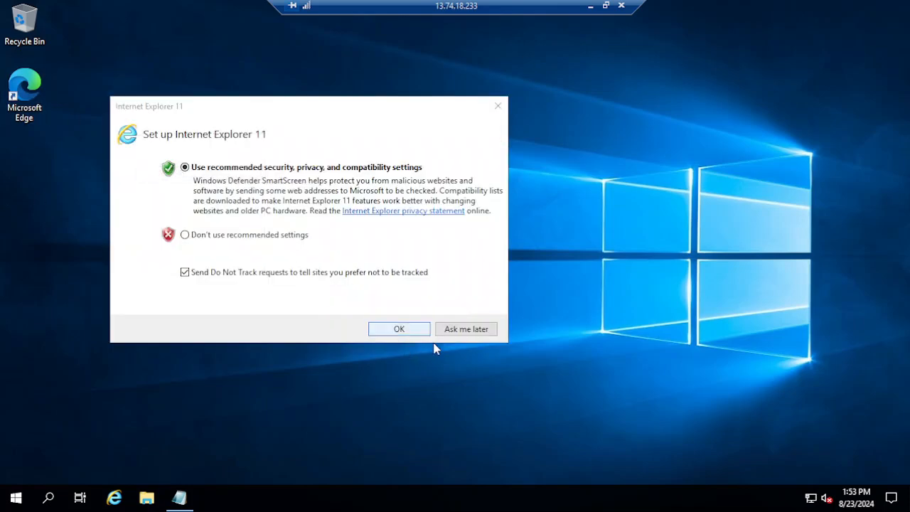
pyautogui.click(460, 329)
# Launch Microsoft Edge on appvm and minimize the Remote Desktop session to return to the Azure portal
pyautogui.doubleClick(29, 92)
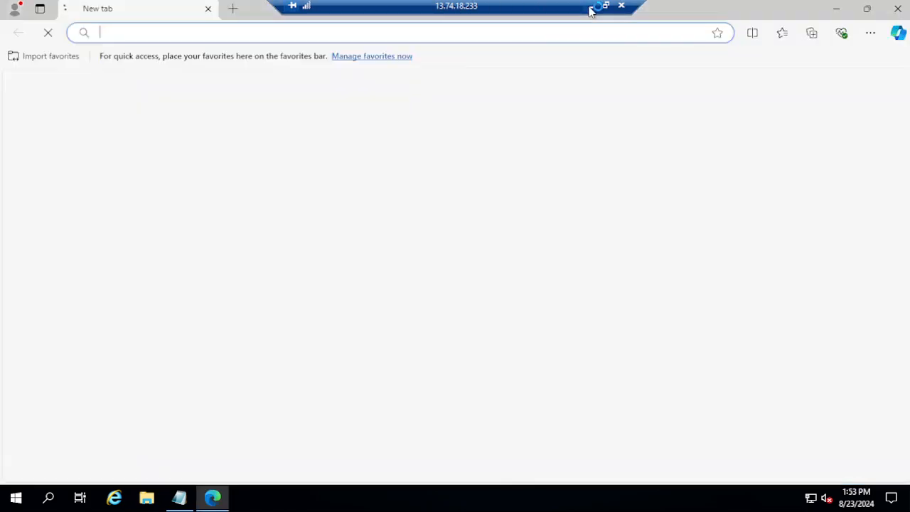
pyautogui.click(590, 6)
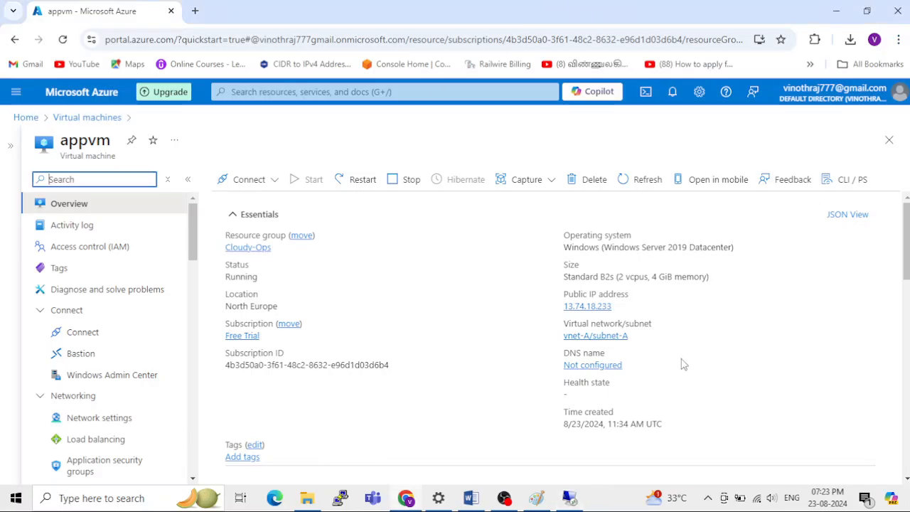
# Open testmachine's overview from the virtual machines list and collapse the list
pyautogui.click(82, 121)
pyautogui.click(61, 307)
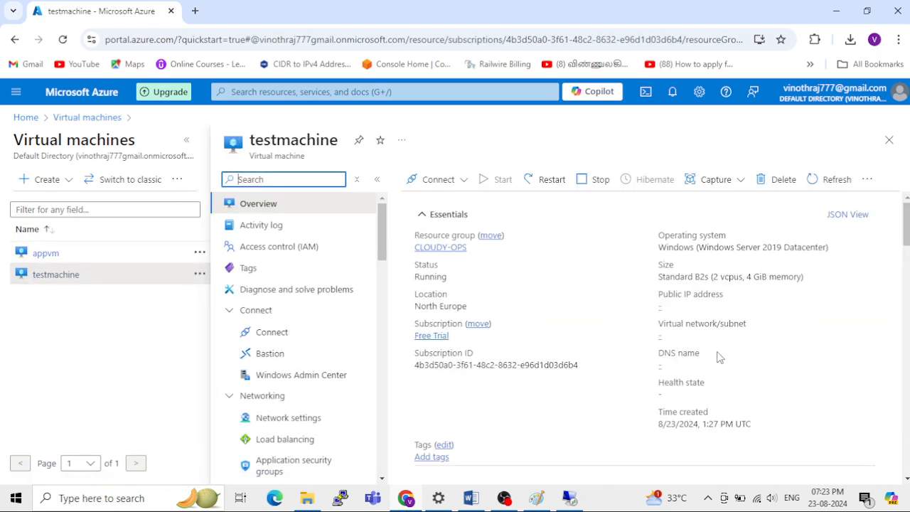
pyautogui.scroll(-1, 719, 356)
pyautogui.scroll(-3, 718, 355)
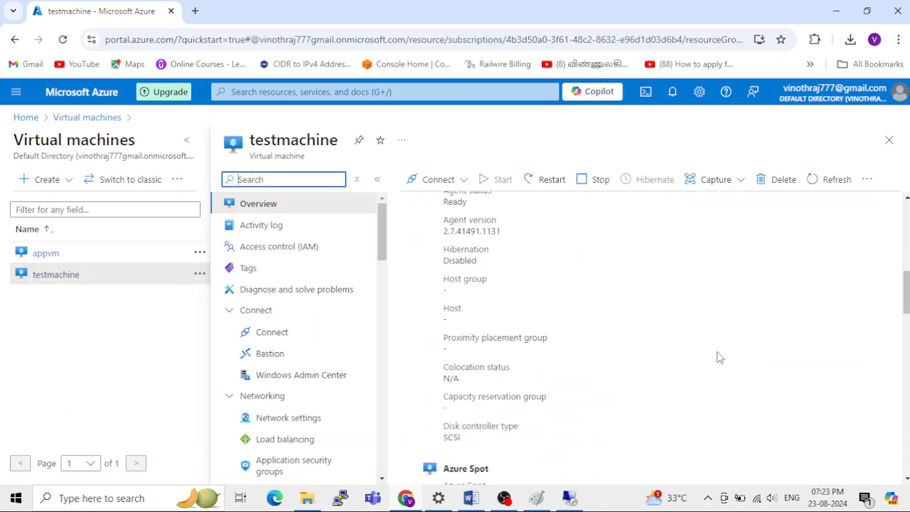
pyautogui.scroll(4, 718, 357)
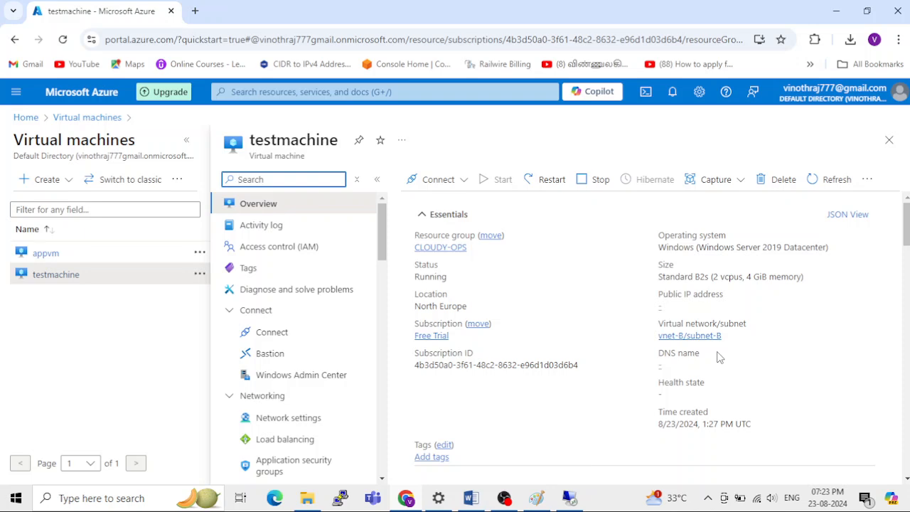
pyautogui.click(186, 140)
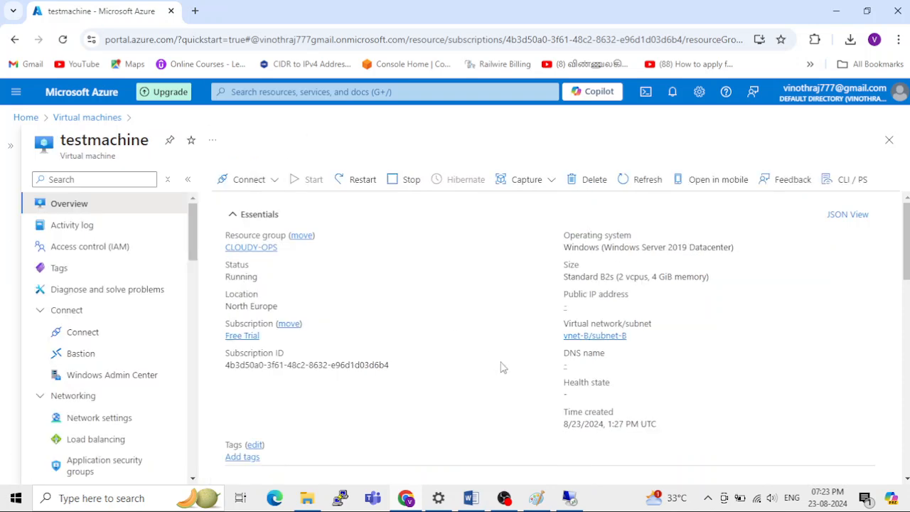
# Copy testmachine's private IP address from its networking properties
pyautogui.scroll(-3, 499, 366)
pyautogui.moveTo(710, 378); pyautogui.dragTo(681, 377)
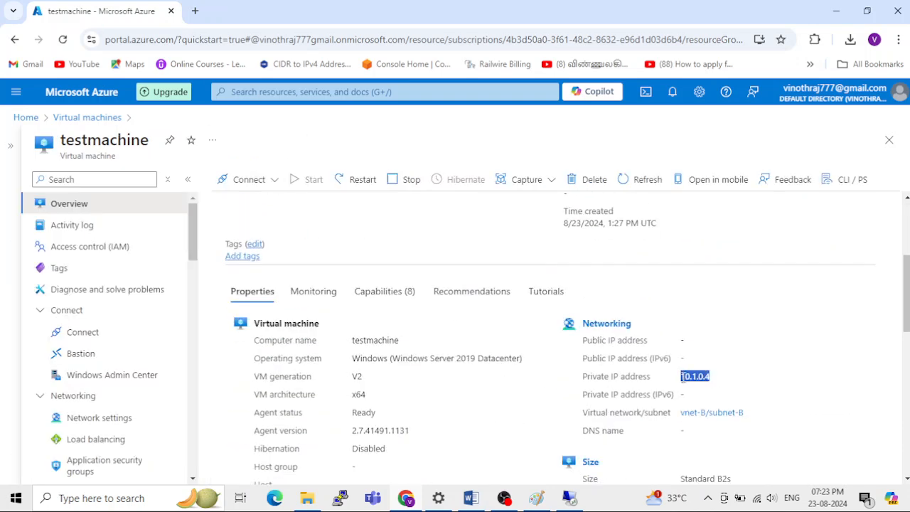
pyautogui.rightClick(684, 377)
pyautogui.click(703, 237)
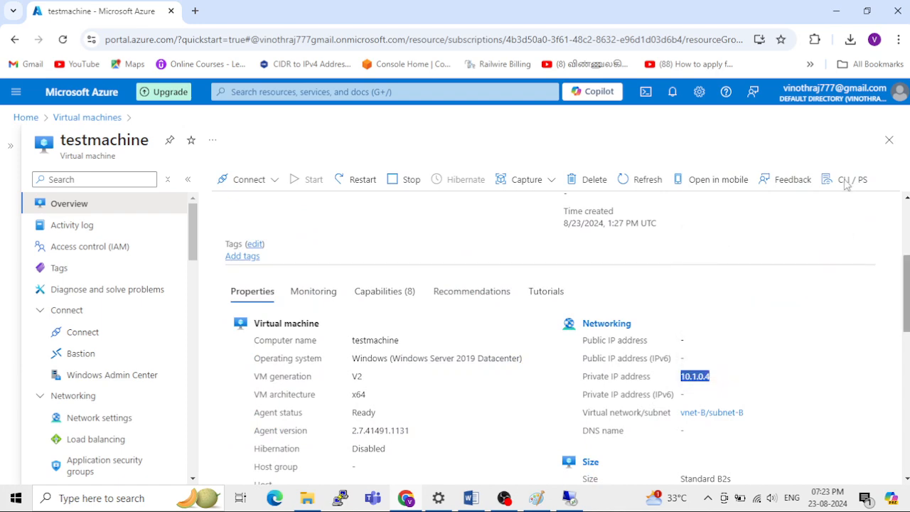
# Return to appvm's Remote Desktop session and go through Microsoft Edge's first-run setup without signing in to sync data
pyautogui.click(571, 500)
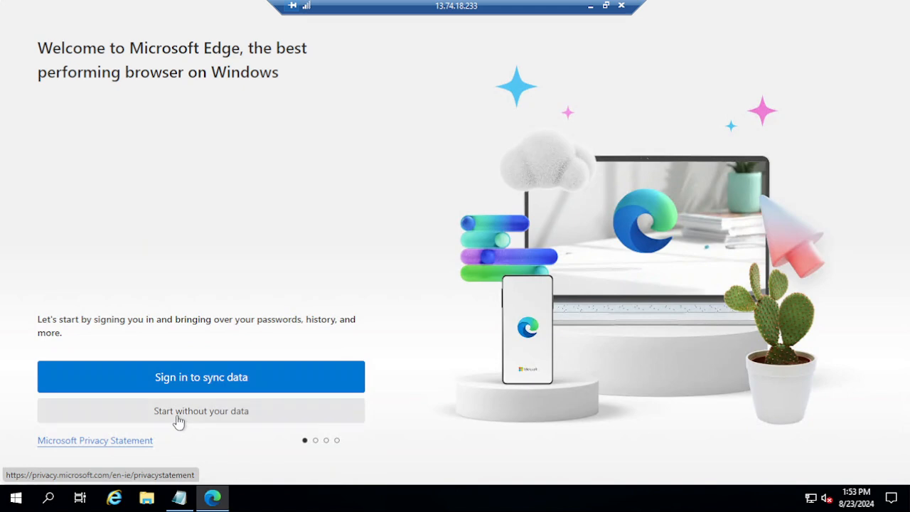
pyautogui.click(178, 420)
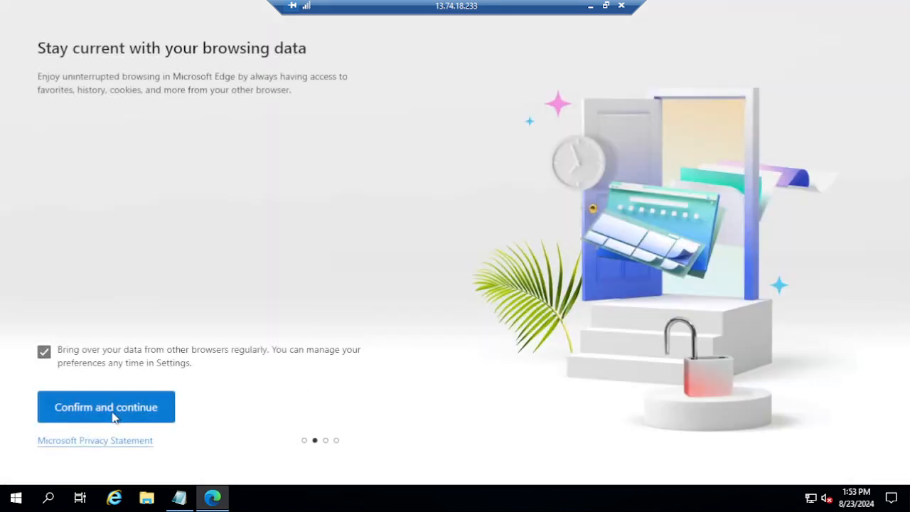
pyautogui.click(110, 415)
pyautogui.click(166, 407)
pyautogui.click(102, 413)
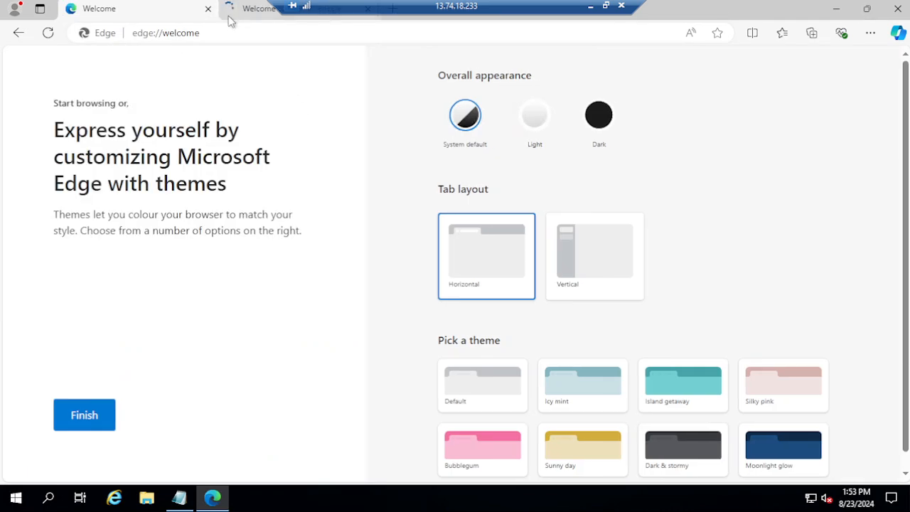
# Browse from appvm to testmachine's private IP address 10.1.0.4, replacing the Edge welcome page
pyautogui.click(240, 12)
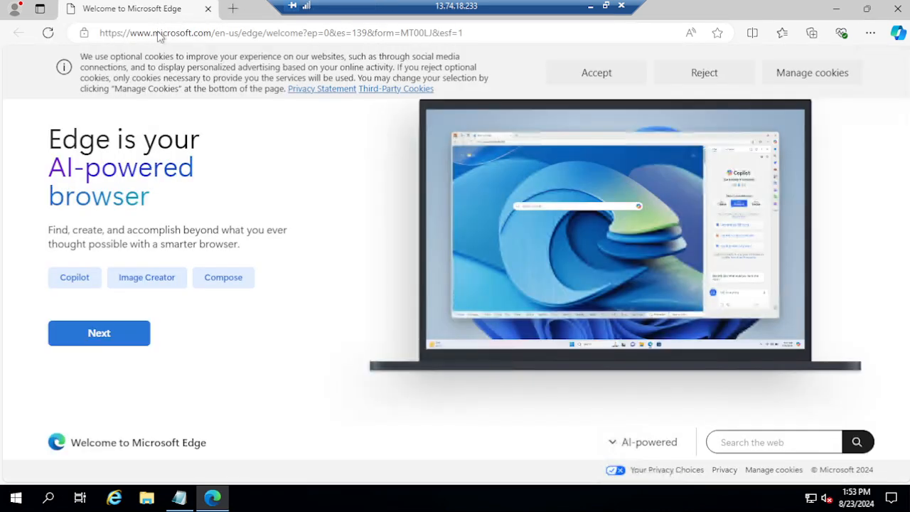
pyautogui.click(159, 35)
pyautogui.click(158, 34)
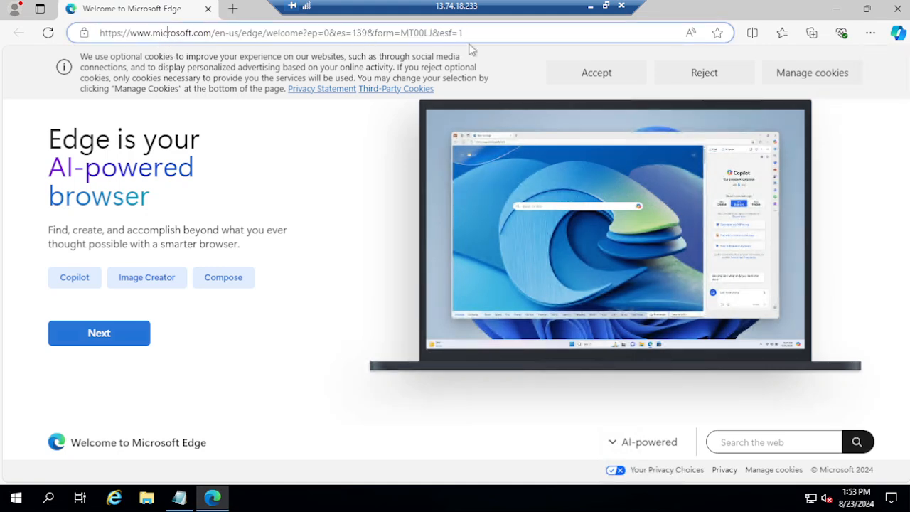
pyautogui.moveTo(470, 33); pyautogui.dragTo(75, 35)
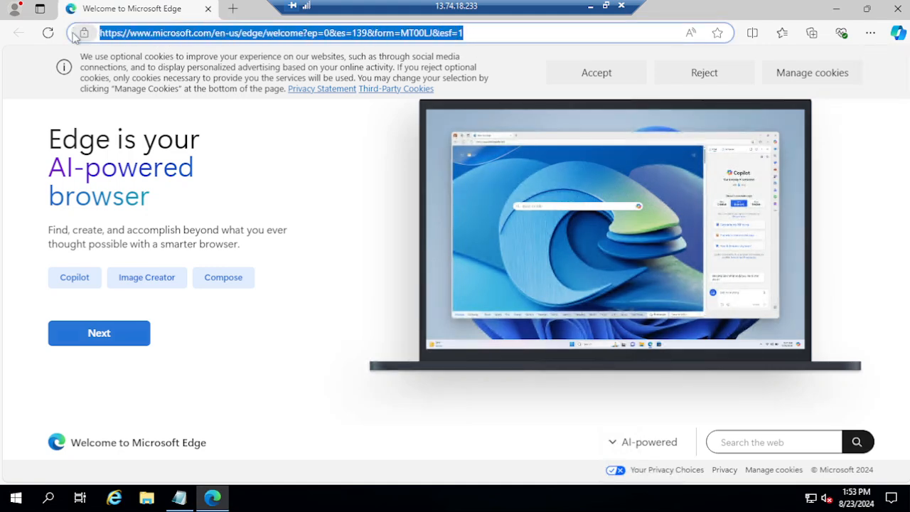
pyautogui.press('BackSpace')
pyautogui.write('10.1.0.4')
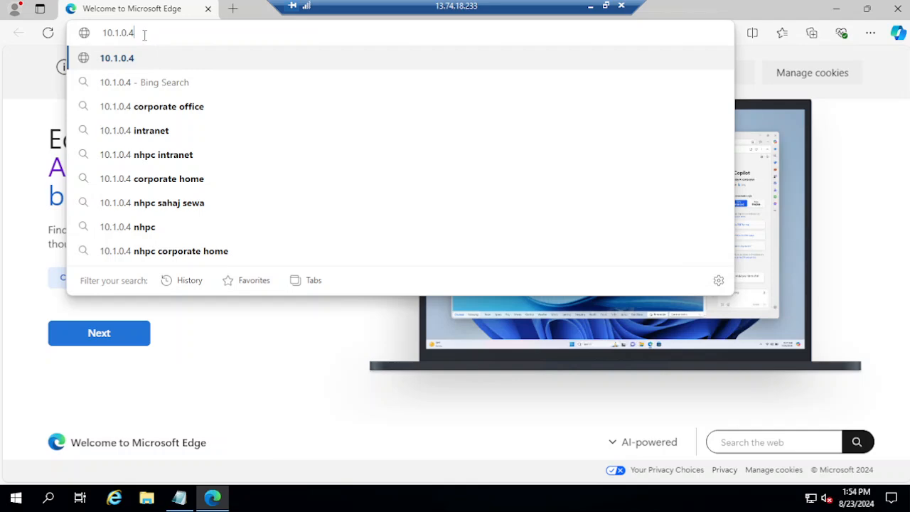
pyautogui.press('Return')
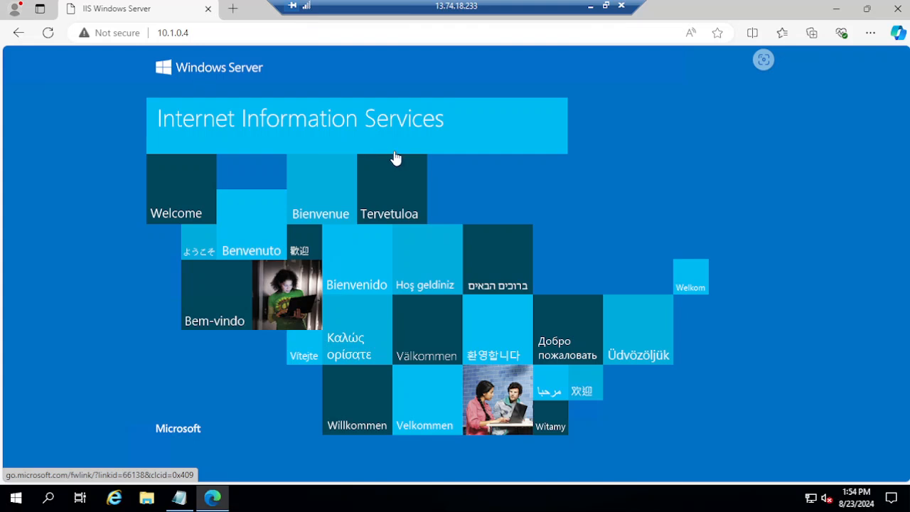
# Open testmachine's custom page at 10.1.0.4/Default.html
pyautogui.click(224, 37)
pyautogui.click(225, 39)
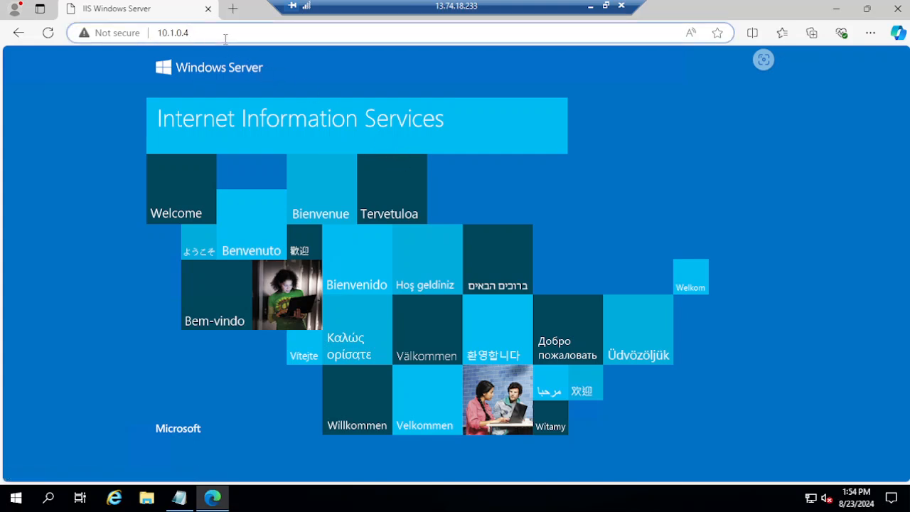
pyautogui.write('/')
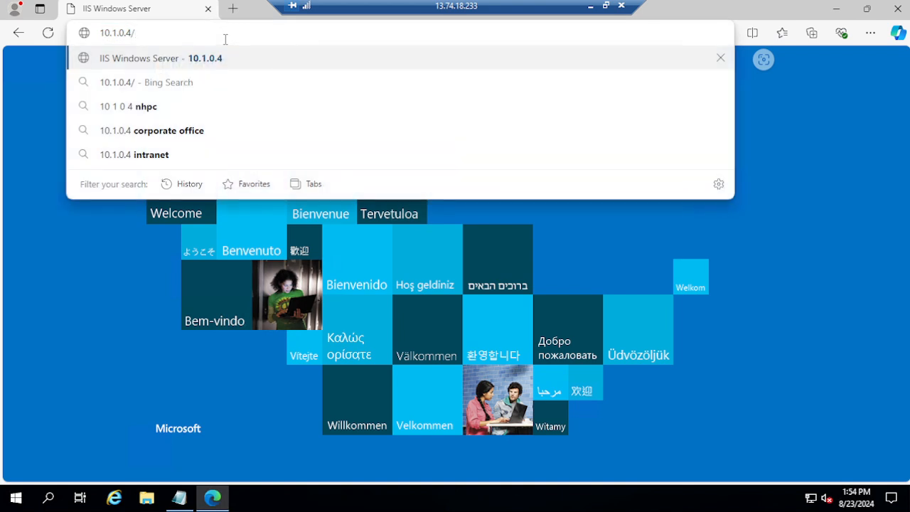
pyautogui.write('Defau')
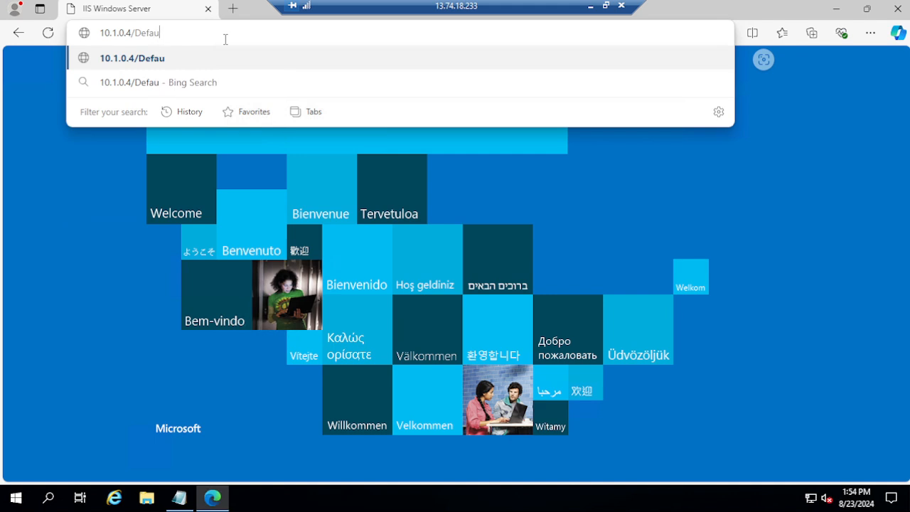
pyautogui.write('lt.')
pyautogui.write('html')
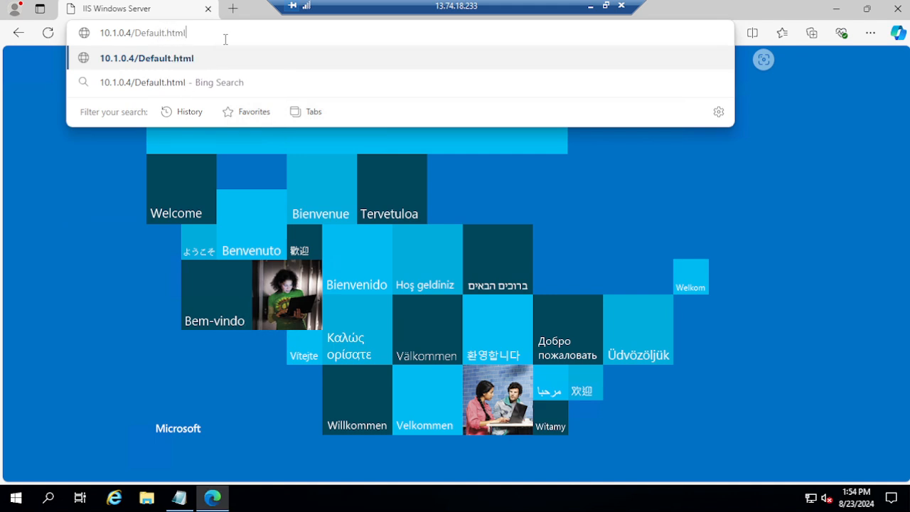
pyautogui.press('Return')
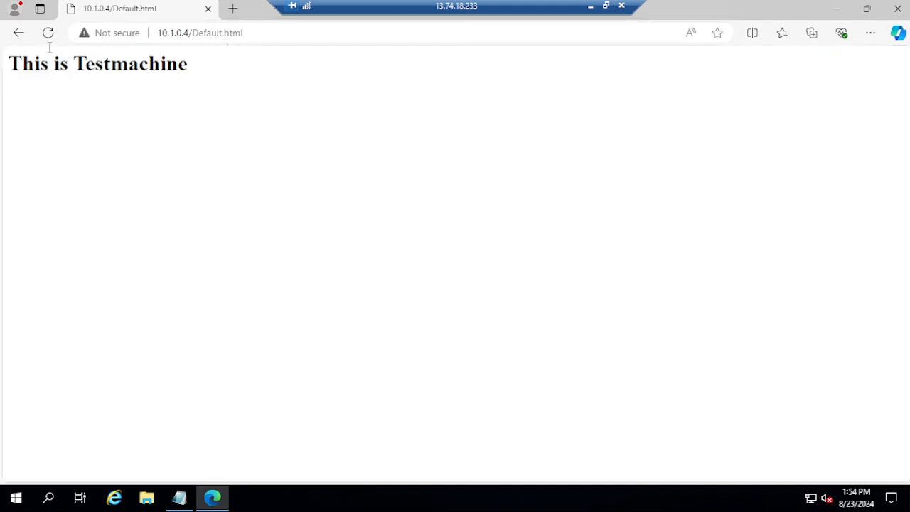
# Minimize Edge on appvm and the Remote Desktop session to return to testmachine's overview in the Azure portal
pyautogui.click(867, 8)
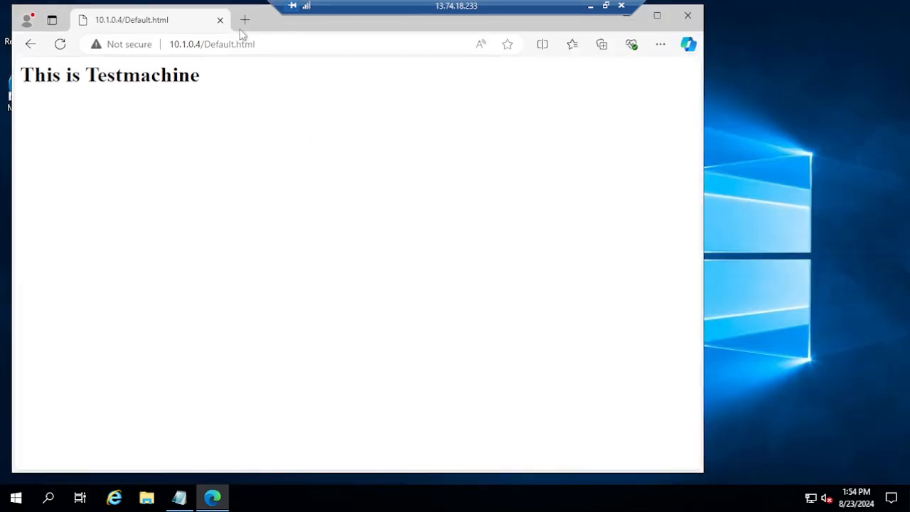
pyautogui.moveTo(260, 28); pyautogui.dragTo(288, 47)
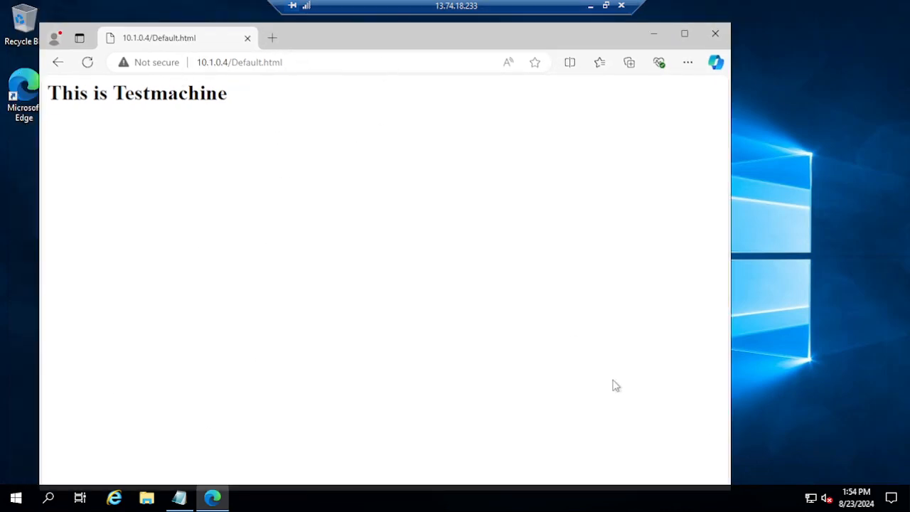
pyautogui.click(684, 34)
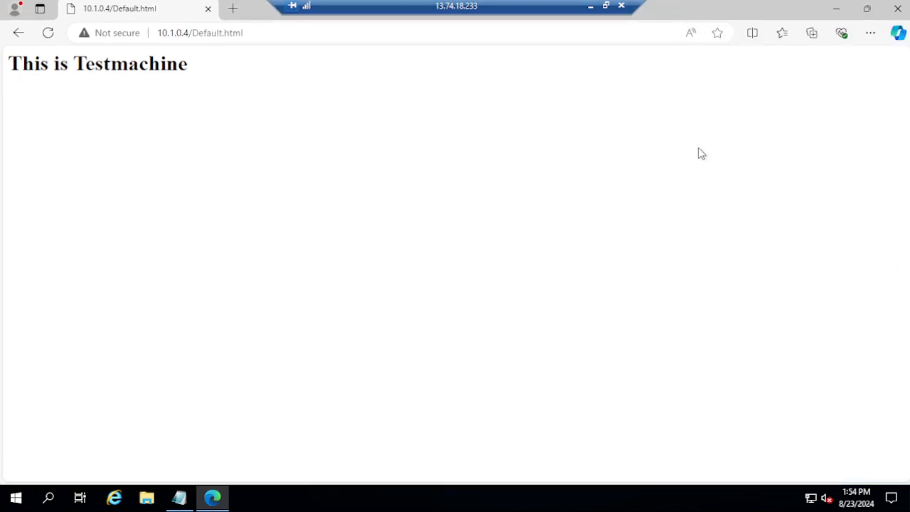
pyautogui.click(866, 8)
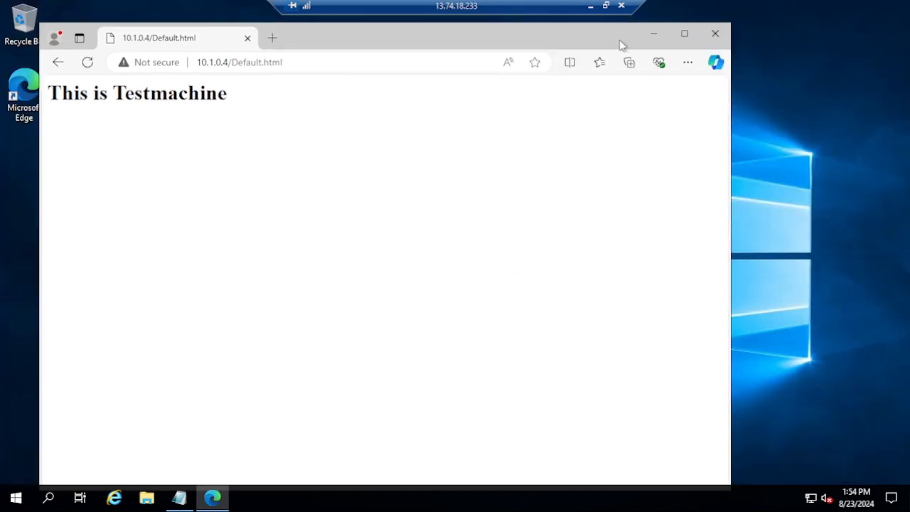
pyautogui.click(653, 34)
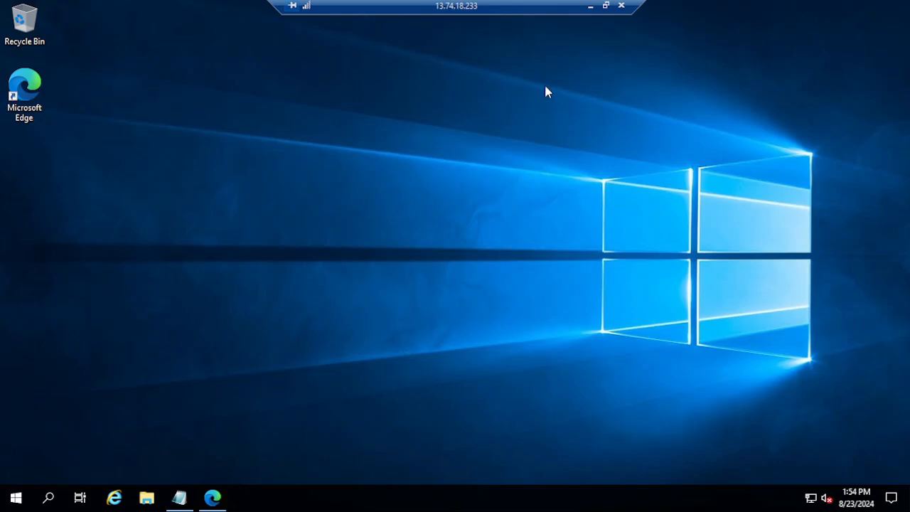
pyautogui.click(591, 7)
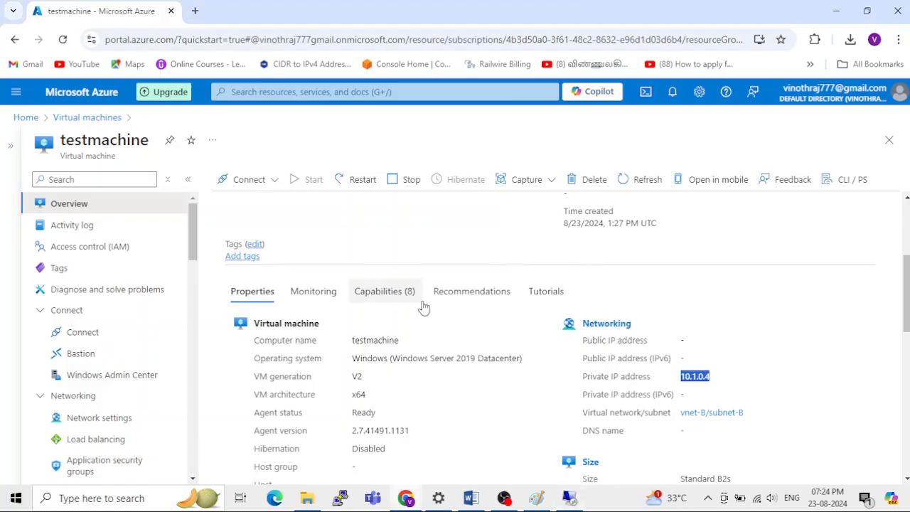